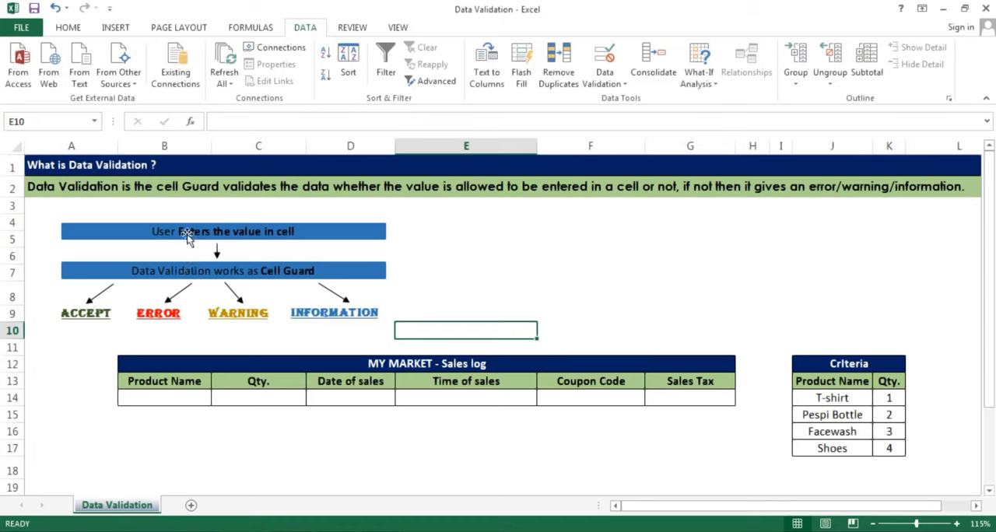
Enter a sample first name in E4 and 155hdhd in E5, and clear both cells
left_click(437, 227)
type("Ram")
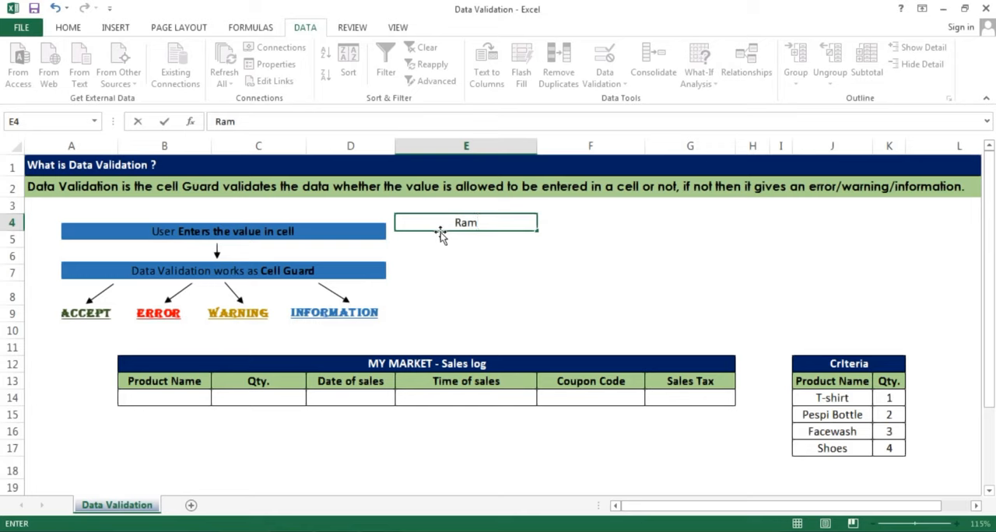
key("Return")
type("155hdhd")
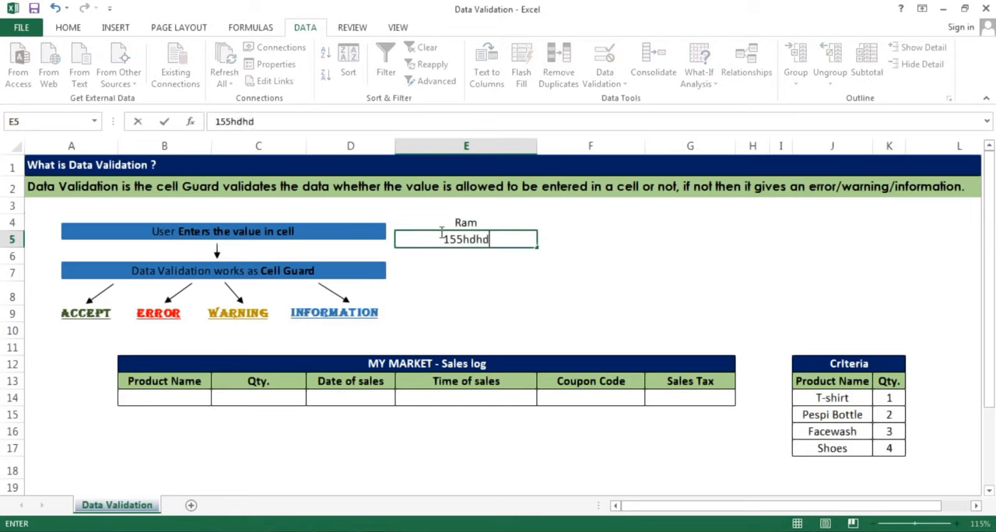
key("Return")
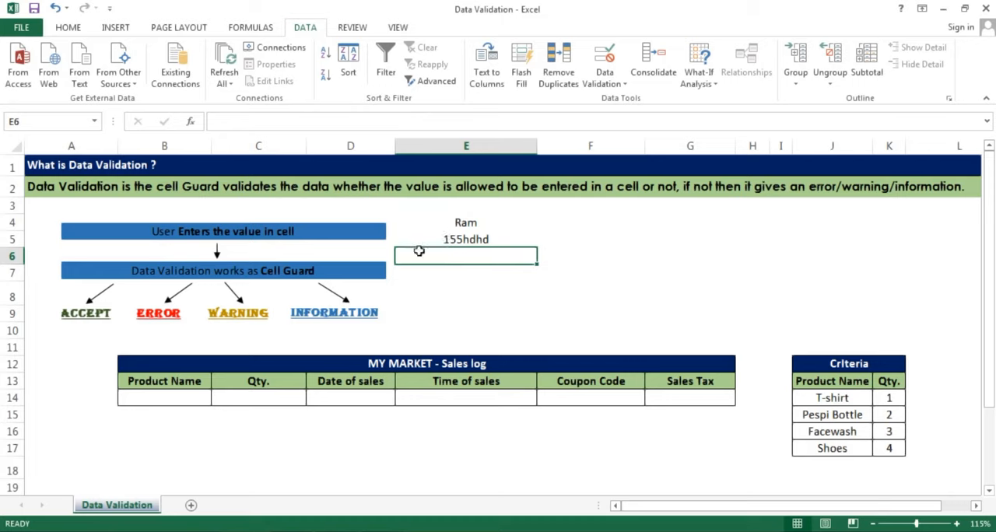
left_click_drag(494, 218, 456, 242)
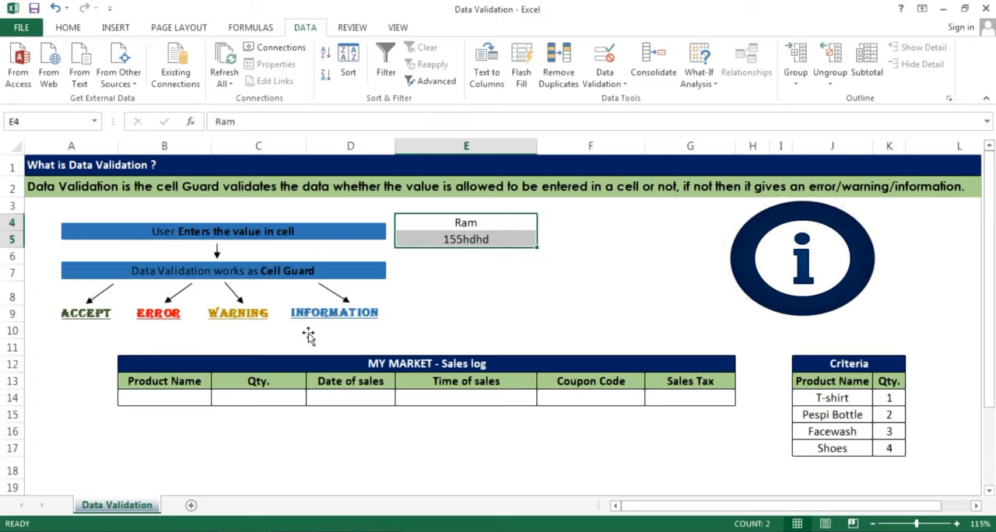
key("Delete")
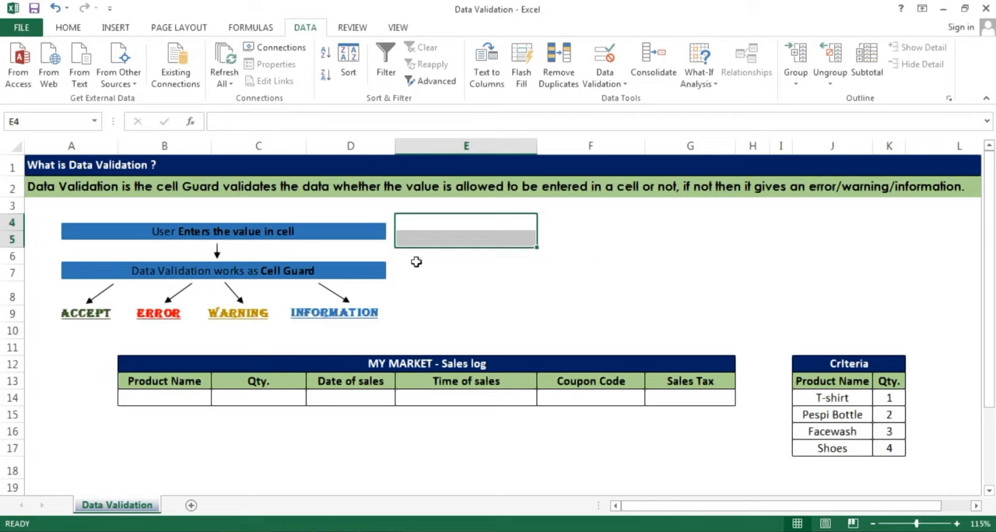
Examine the MY MARKET sales log and the product names and quantities in the criteria table
left_click(392, 367)
left_click_drag(391, 372, 390, 398)
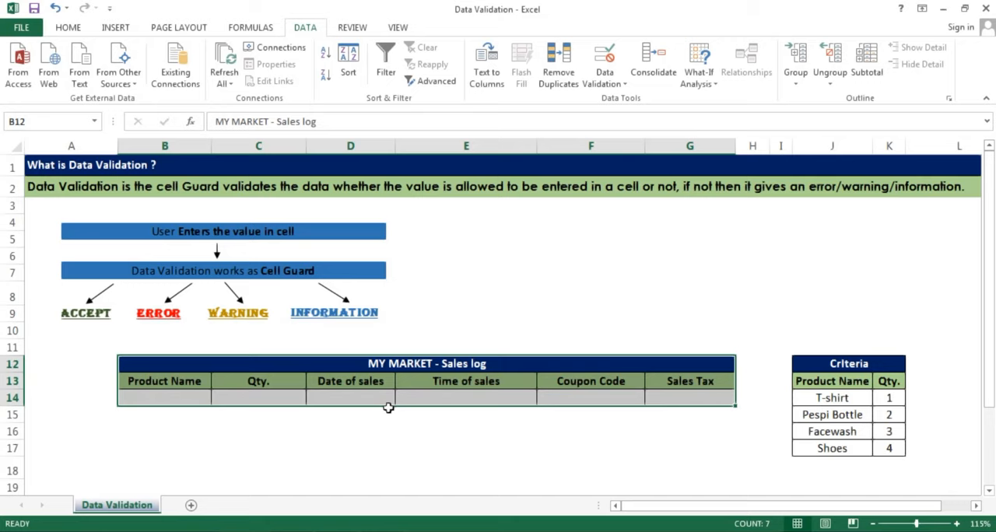
left_click(165, 397)
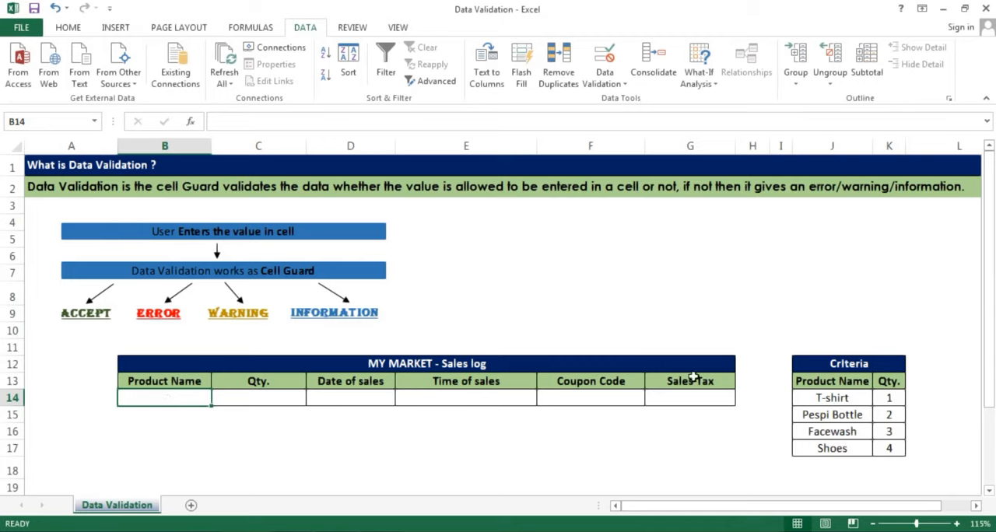
left_click_drag(813, 365, 822, 448)
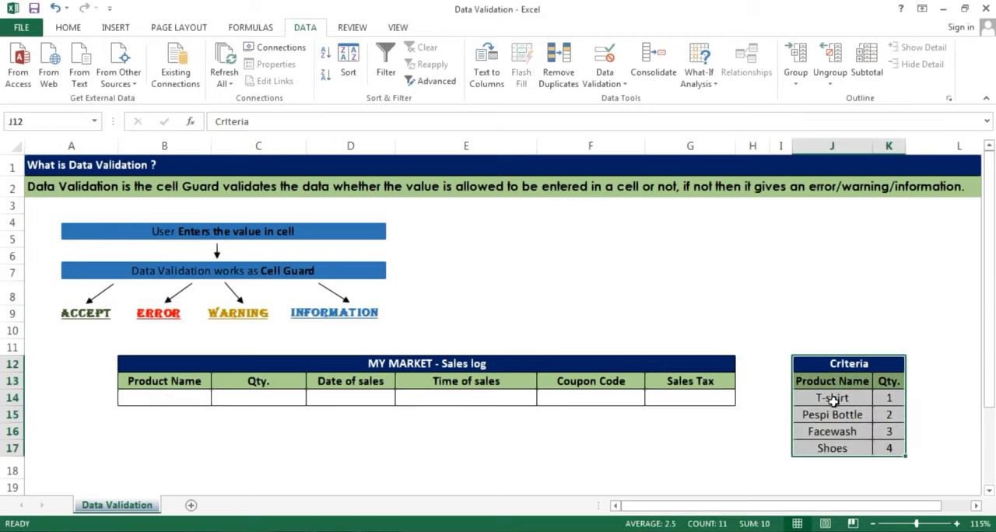
left_click_drag(829, 399, 832, 451)
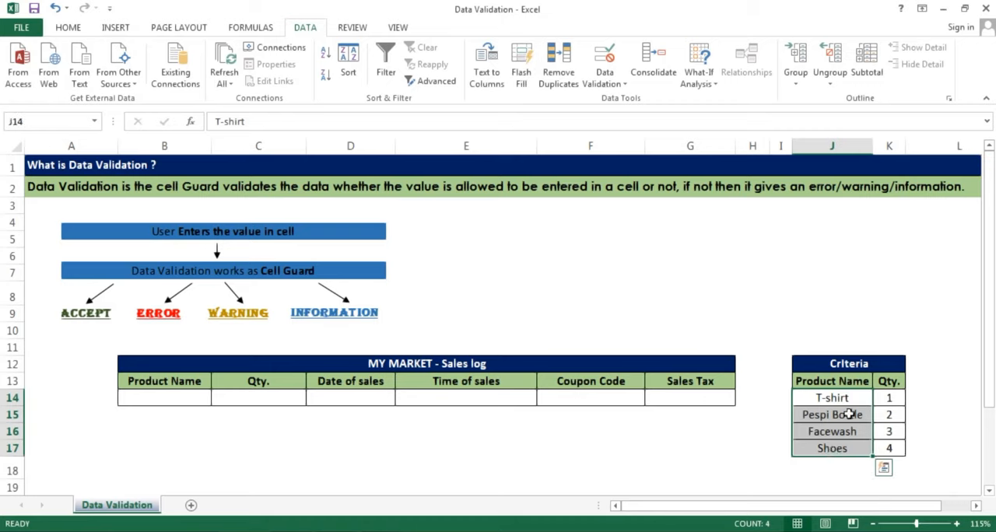
left_click_drag(889, 400, 894, 448)
left_click(844, 409)
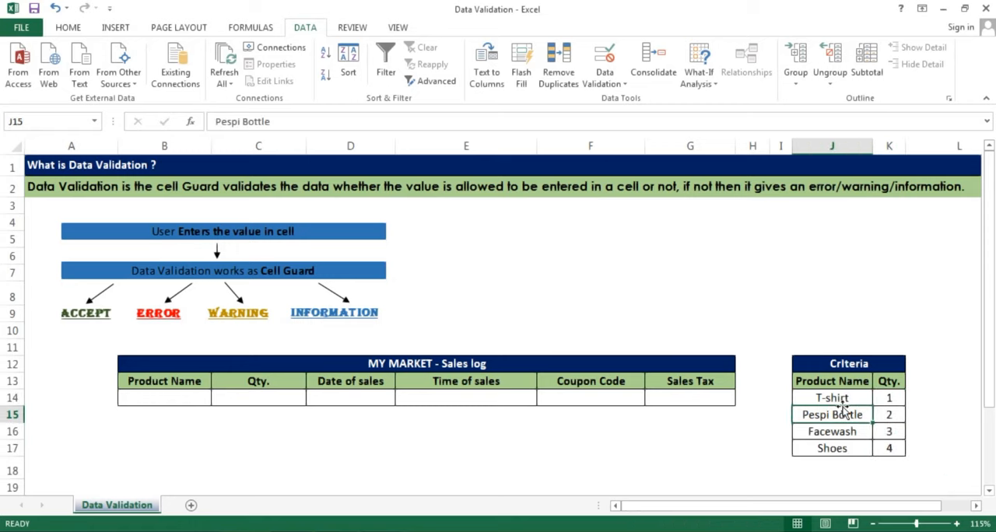
Enter Tie as the product name in B14 and delete the entry
left_click(165, 397)
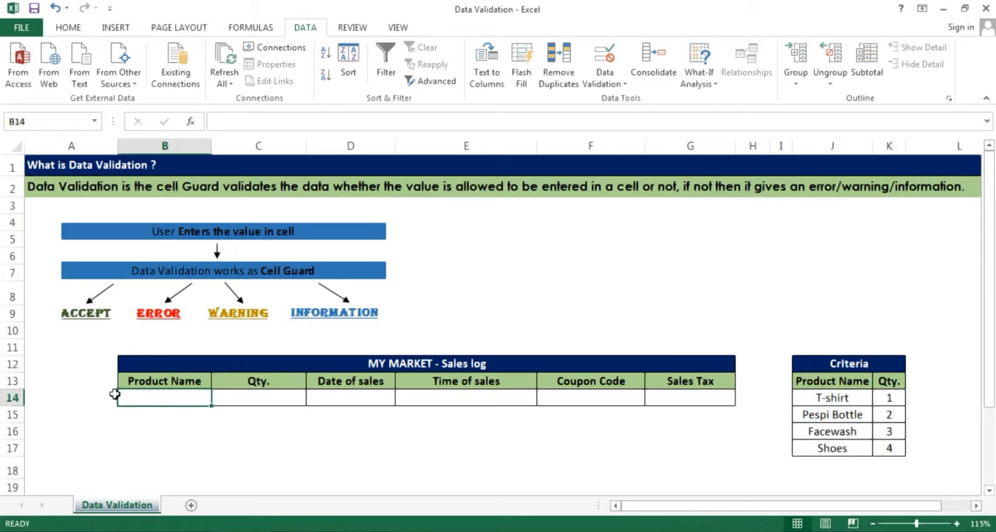
type("Tie")
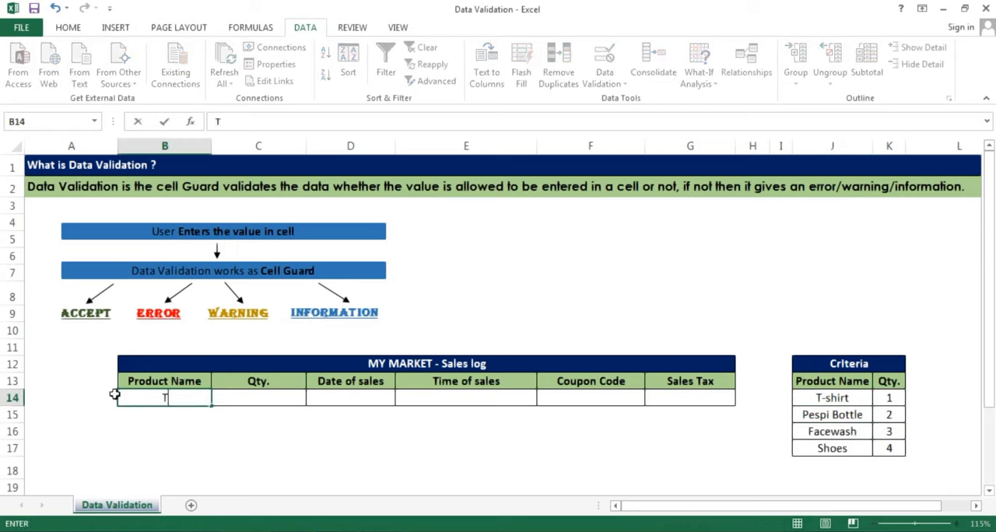
key("Return")
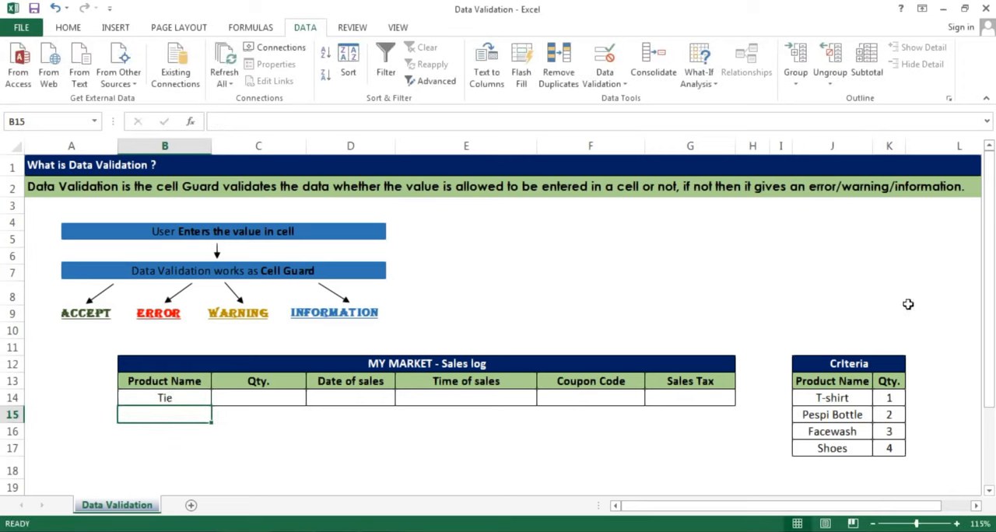
left_click(163, 397)
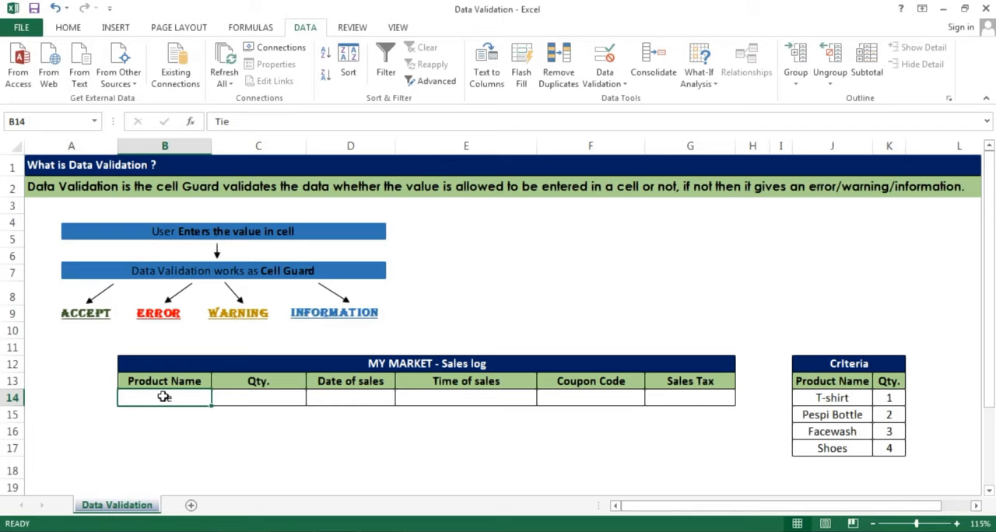
key("Delete")
Open the data validation settings for the Product Name cell B14 and review the input message and error alert options
left_click_drag(848, 398, 848, 446)
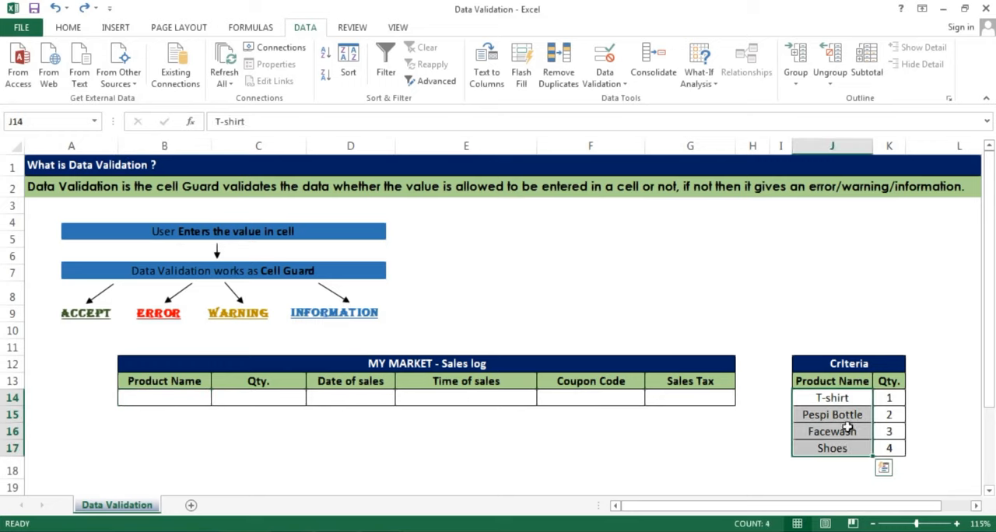
left_click(183, 395)
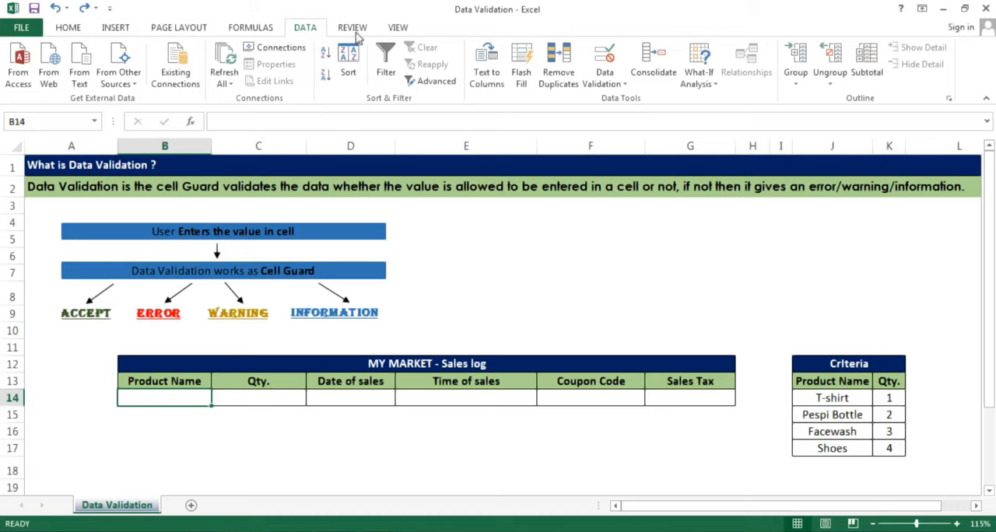
left_click(604, 78)
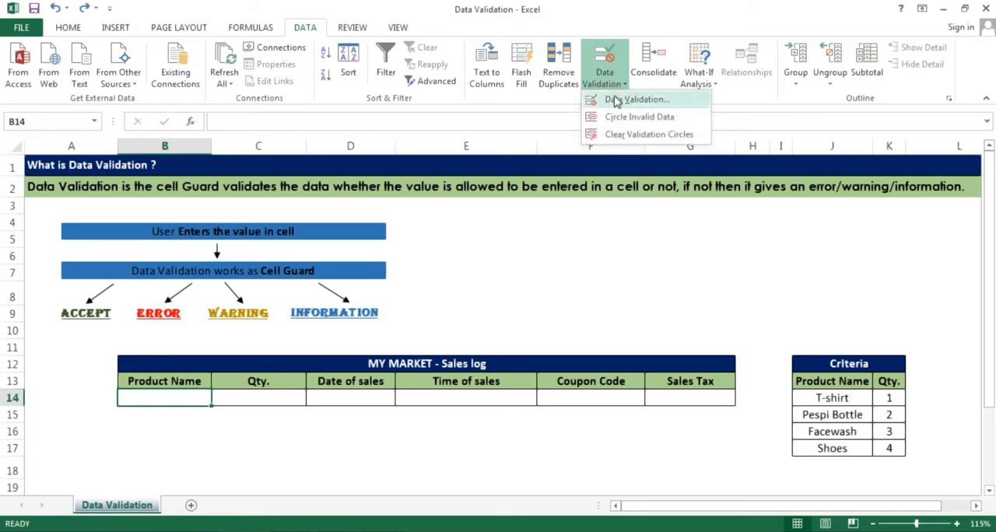
left_click(616, 100)
left_click_drag(525, 220, 634, 170)
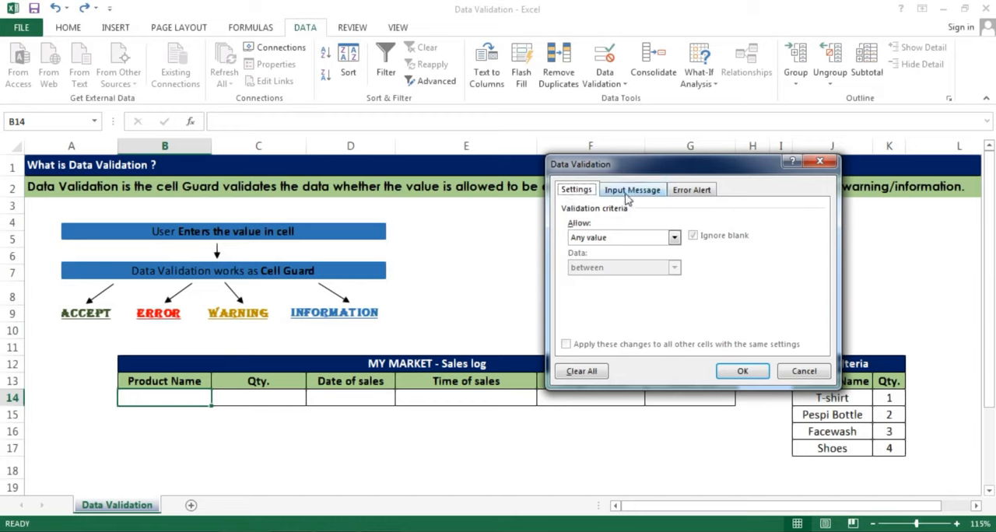
left_click(628, 193)
left_click(700, 192)
left_click(583, 194)
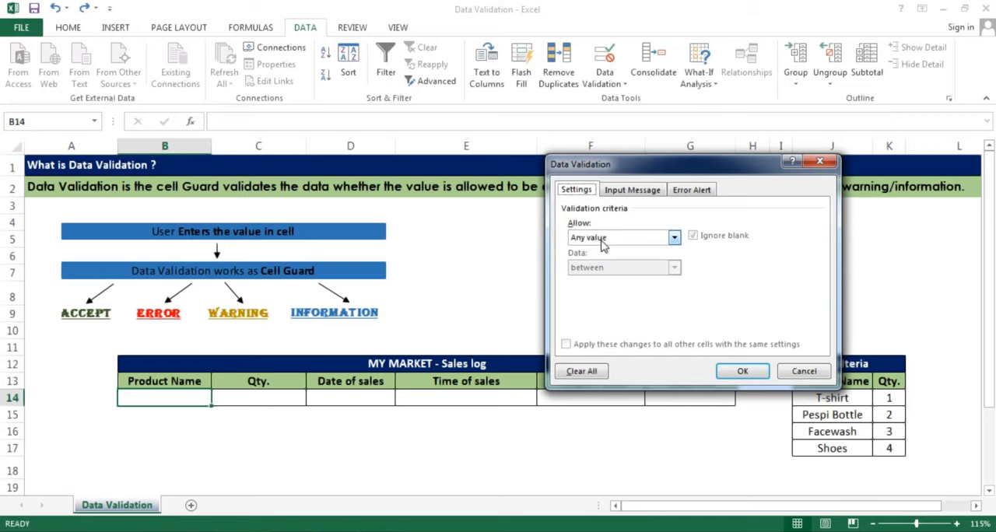
Restrict B14 to a list with an in-cell dropdown, using the criteria product names in J14:J17 as source
left_click(603, 241)
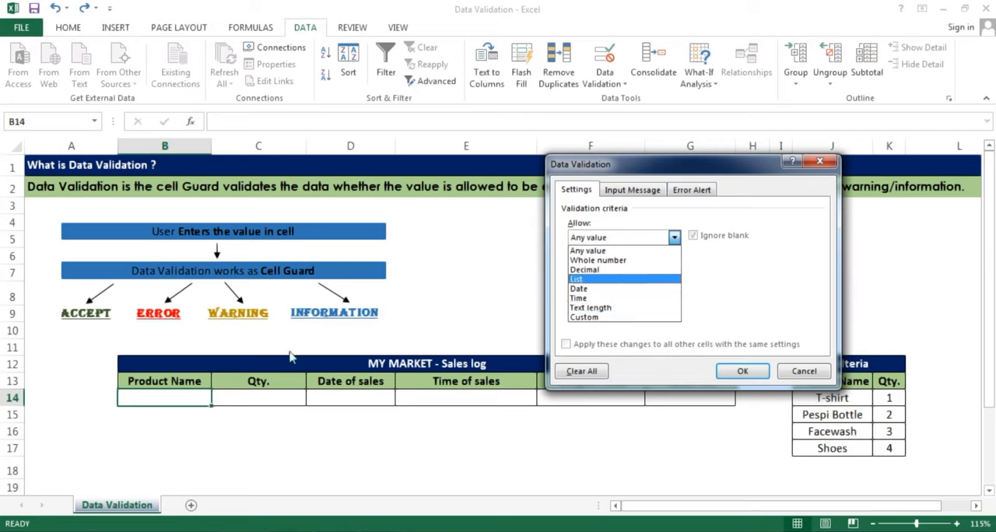
left_click(592, 287)
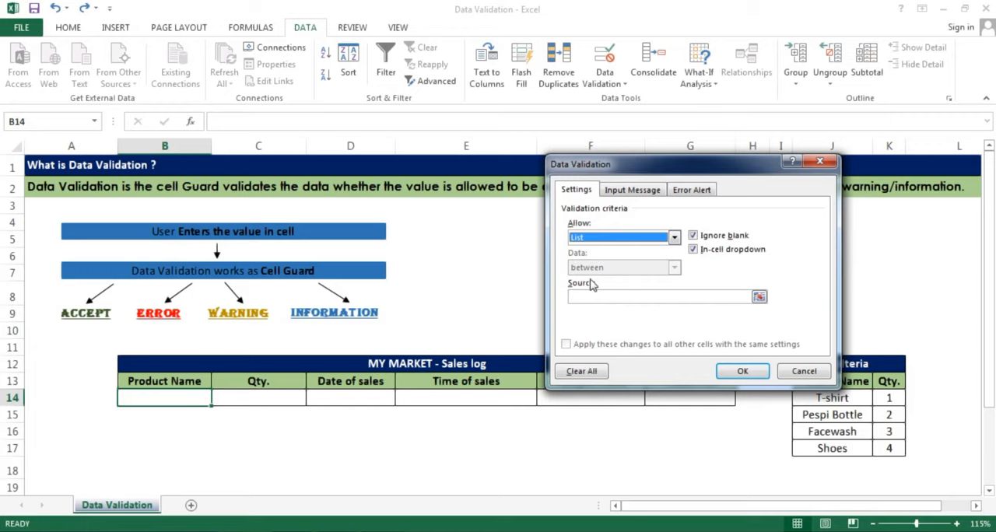
left_click(759, 297)
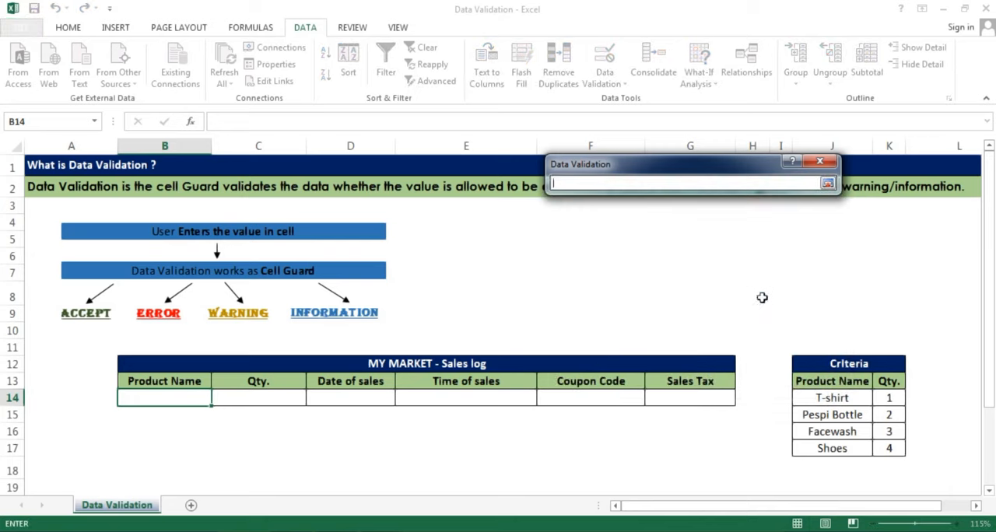
left_click_drag(822, 401, 831, 445)
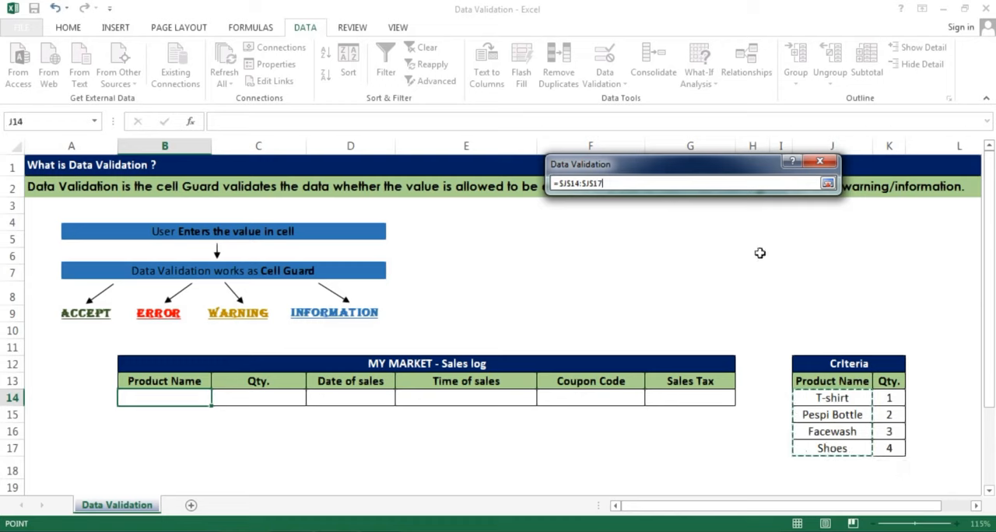
left_click(827, 182)
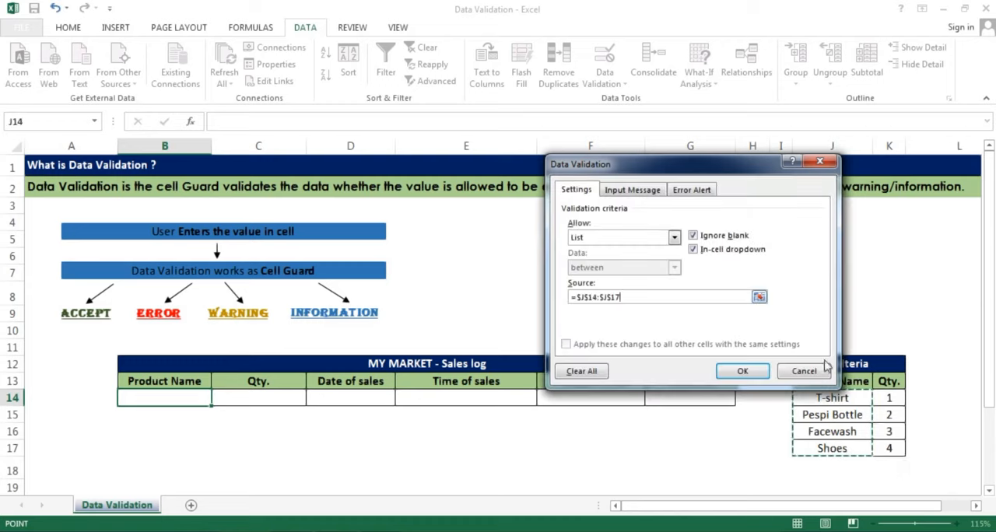
left_click(743, 372)
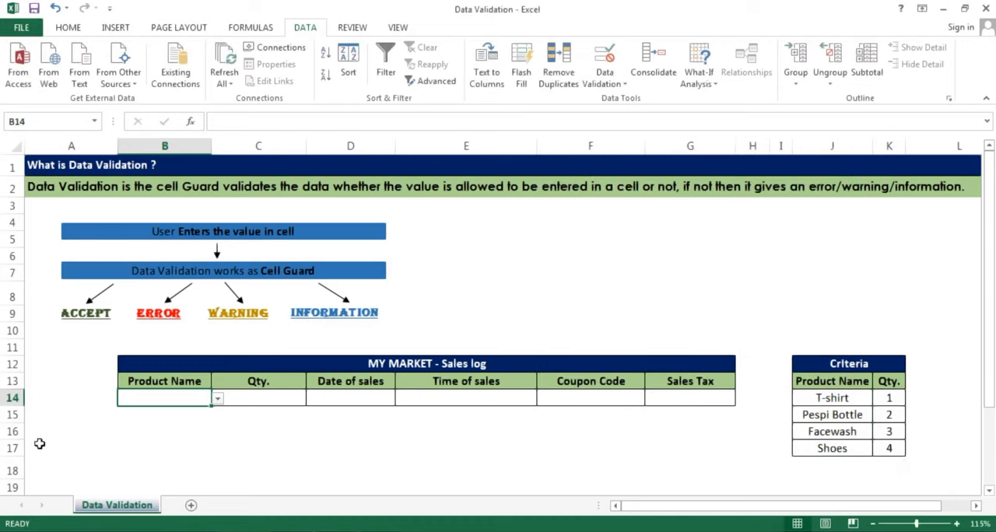
Test the dropdown in B14 by choosing T-shirt, Pespi Bottle, Facewash and finally Shoes
scroll(41, 442, "up", 3)
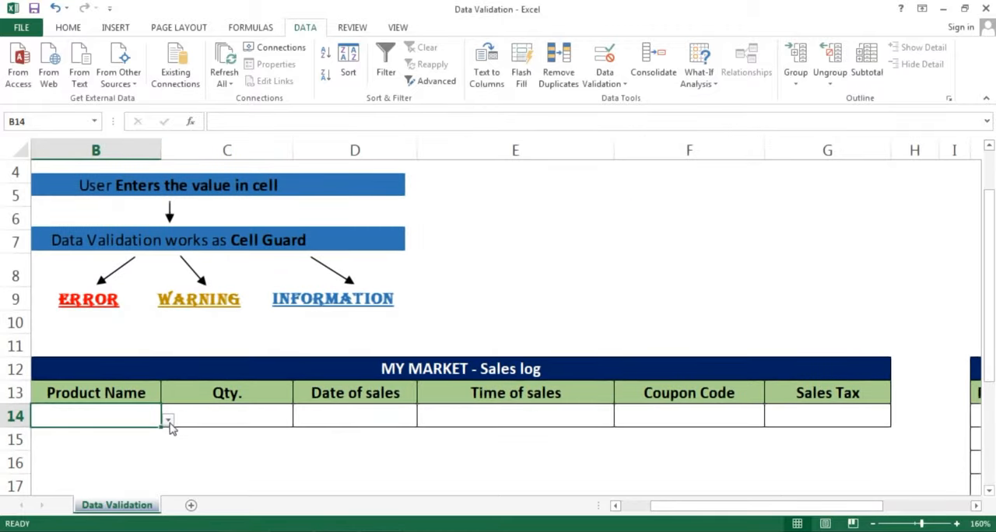
left_click(168, 420)
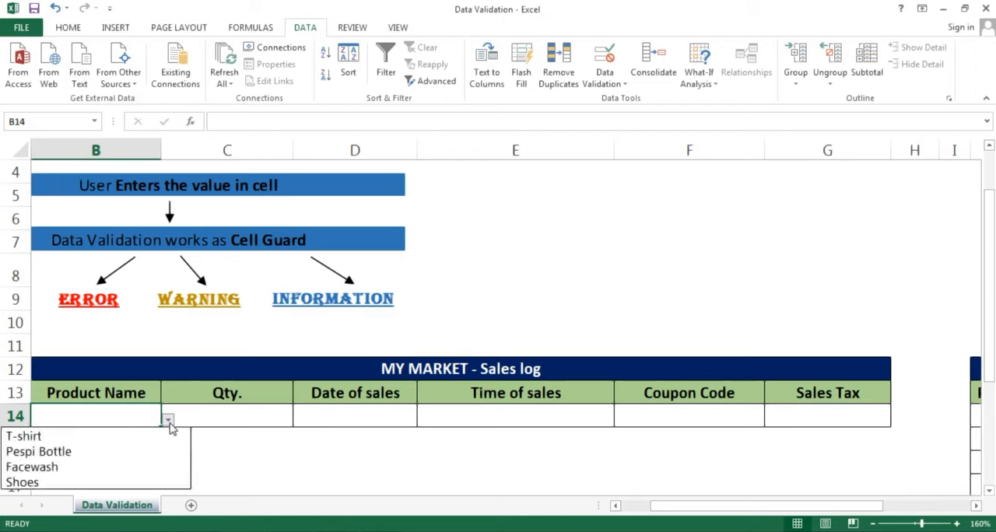
left_click(100, 441)
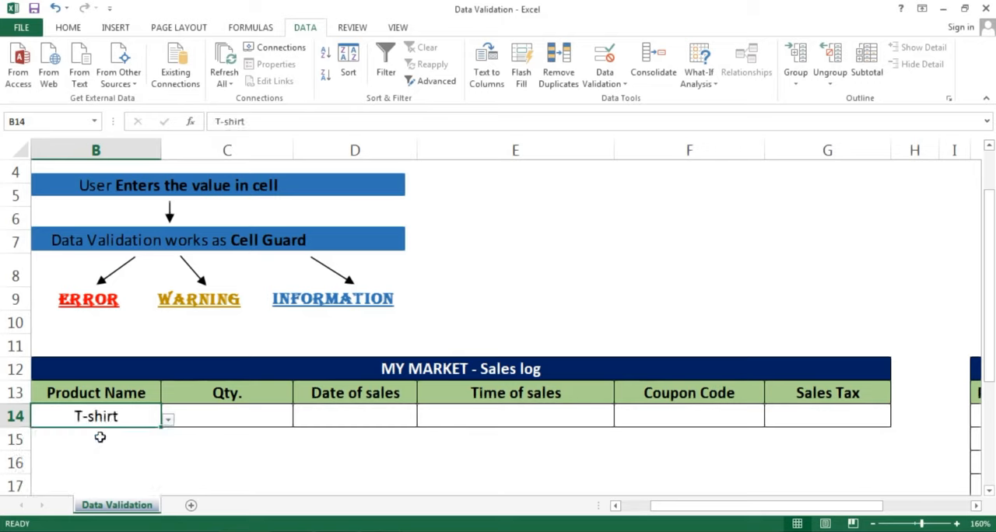
left_click(168, 420)
left_click(109, 451)
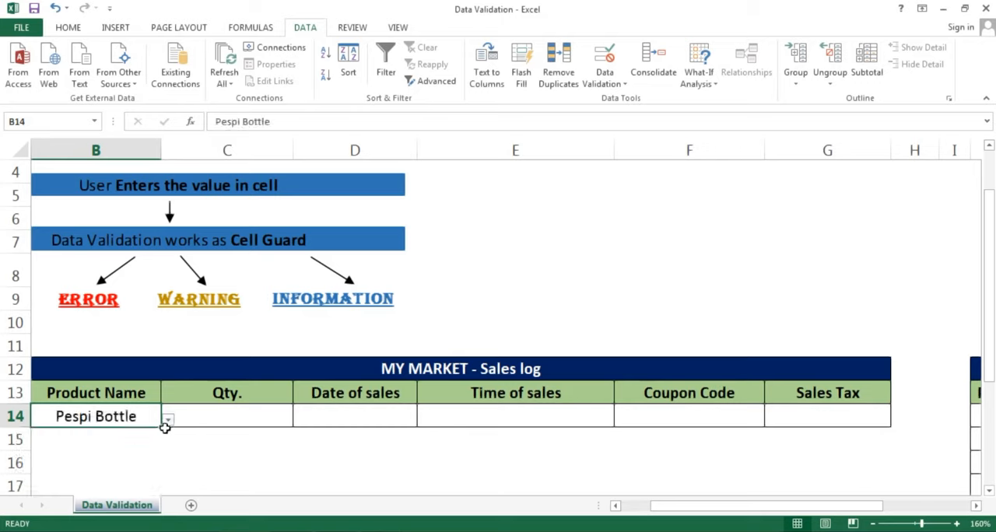
left_click(166, 420)
left_click(84, 465)
left_click(168, 420)
left_click(78, 482)
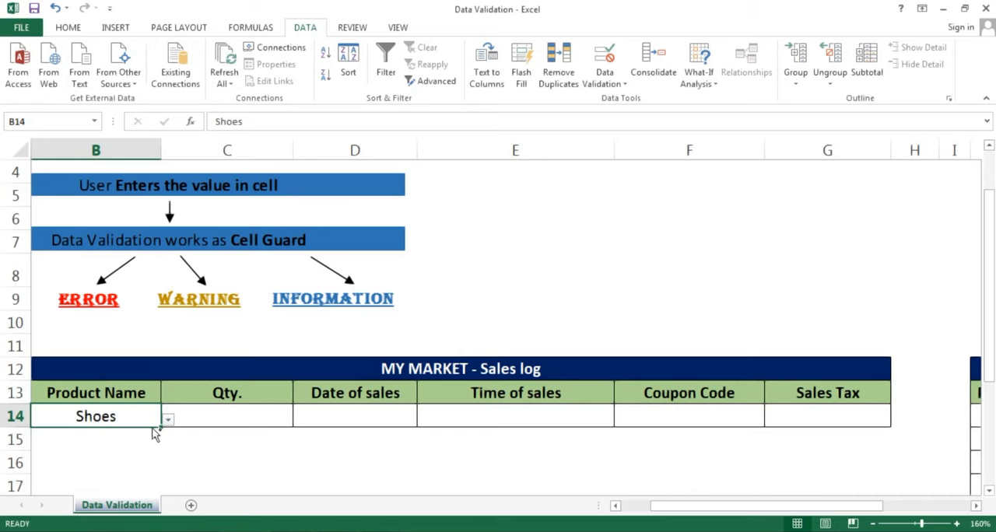
Try to enter the unlisted product Tie in B14 and cancel the entry
scroll(152, 428, "down", 1)
scroll(151, 422, "down", 1)
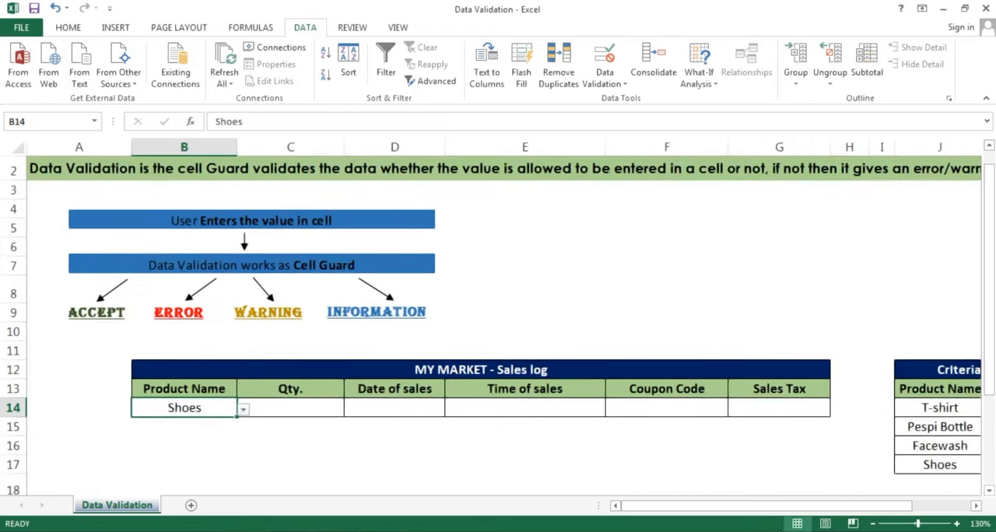
scroll(708, 510, "right", 2)
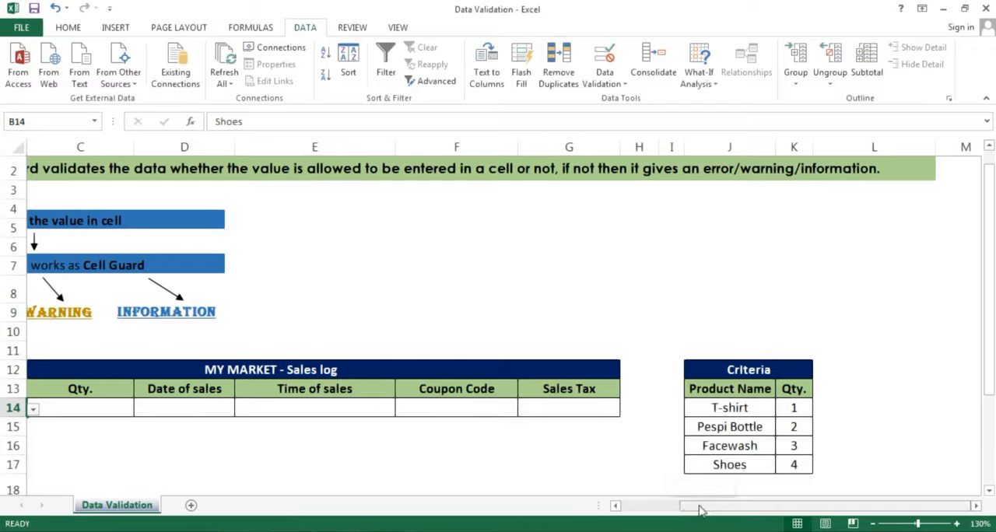
left_click_drag(699, 508, 632, 510)
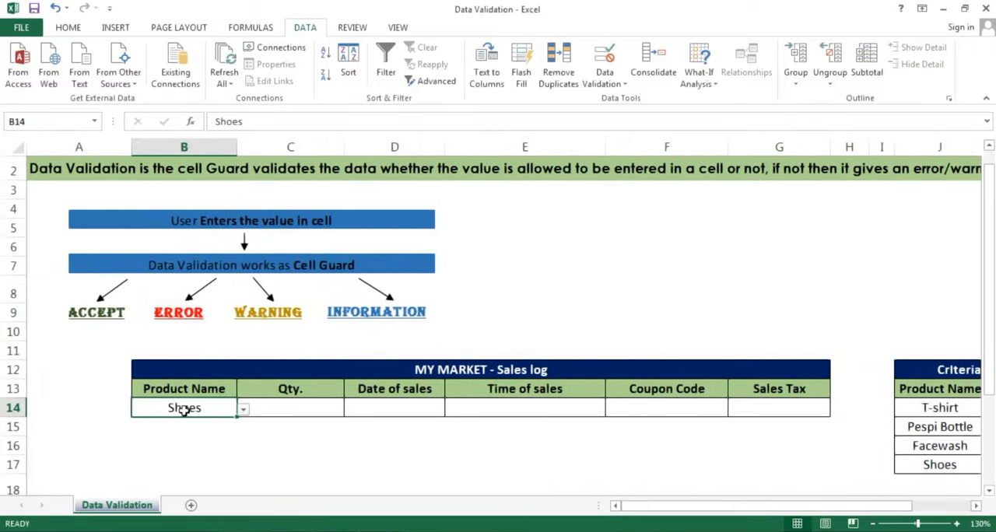
type("Tie")
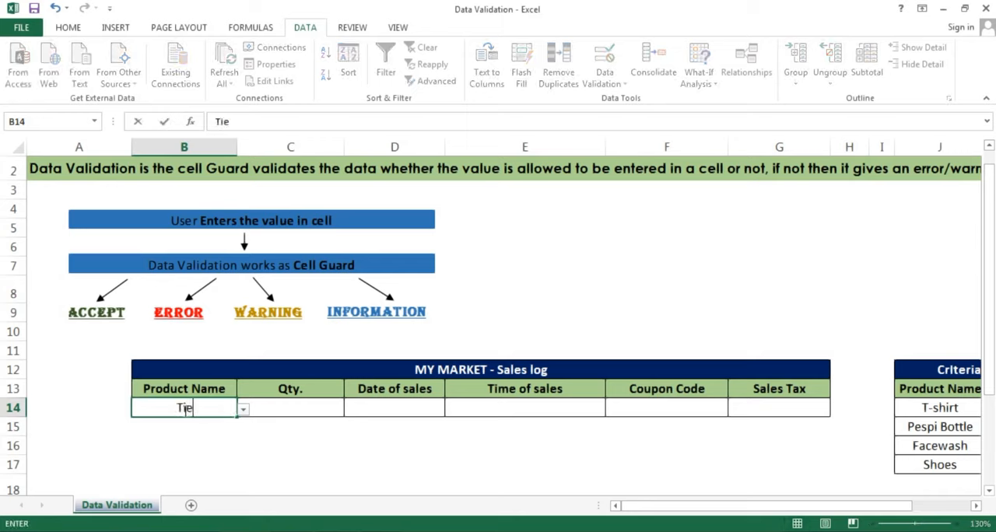
key("Return")
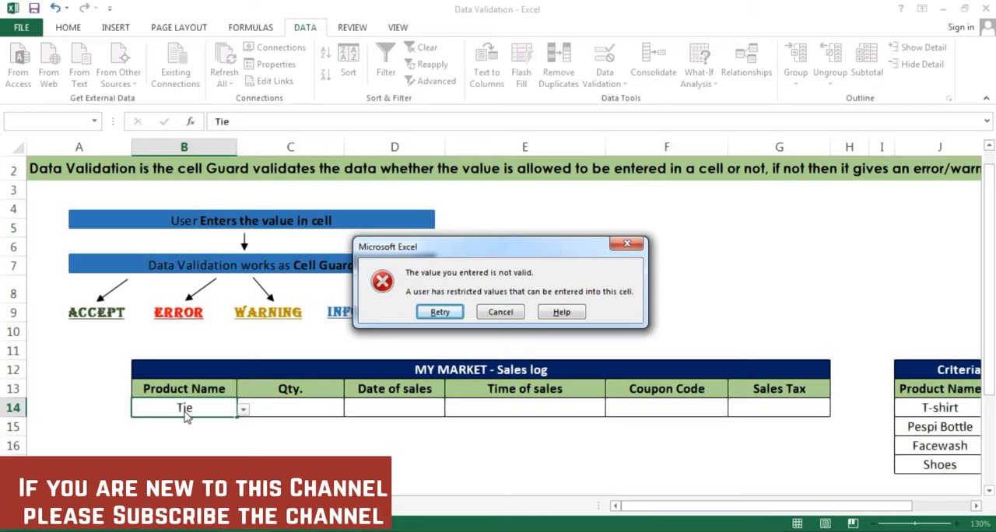
key("Escape")
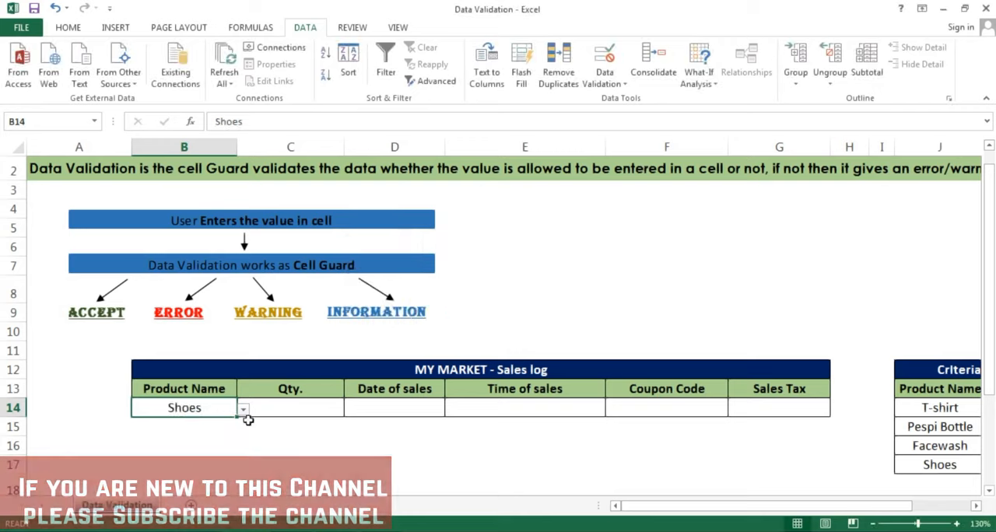
Open the data validation settings for the Qty. cell C14 and allow only whole numbers
left_click_drag(767, 507, 748, 512)
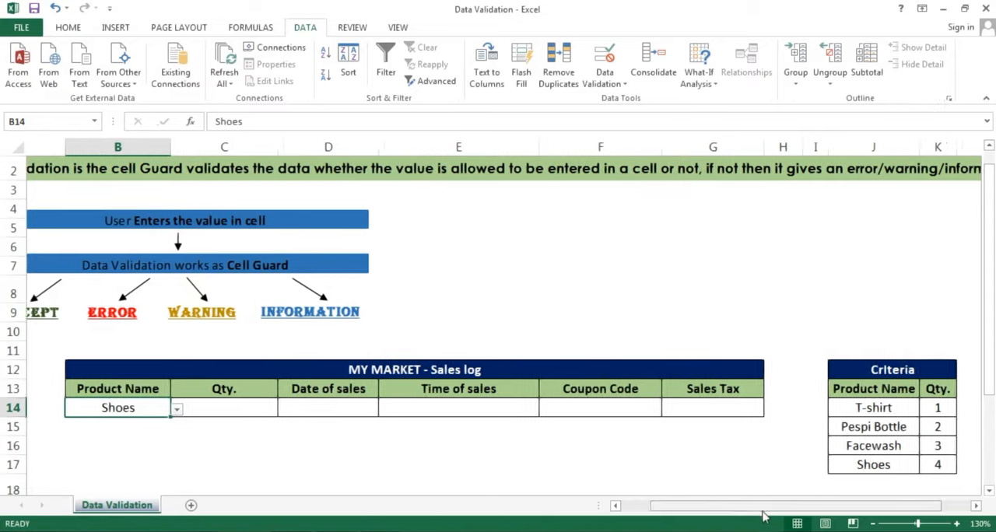
scroll(273, 398, "down", 1)
left_click(265, 400)
left_click_drag(893, 394, 890, 450)
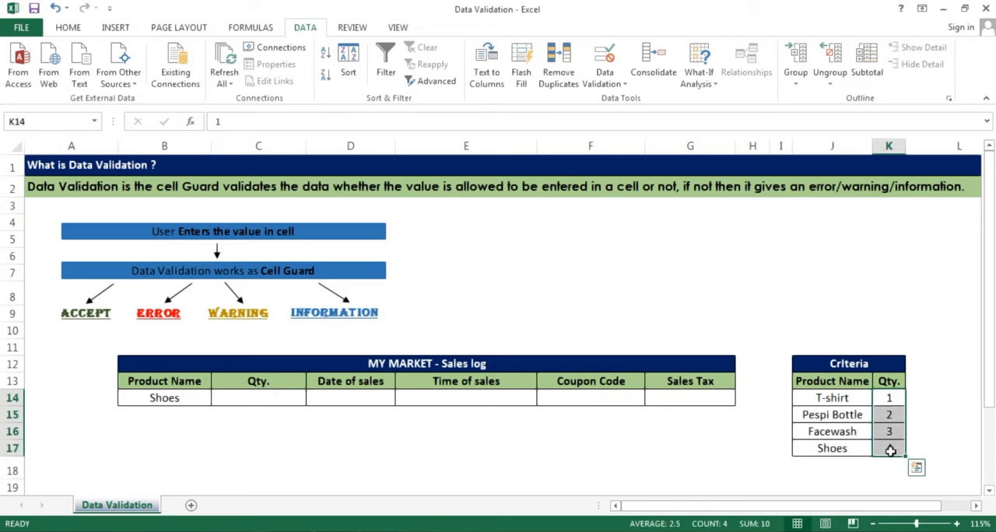
left_click(260, 396)
left_click(614, 85)
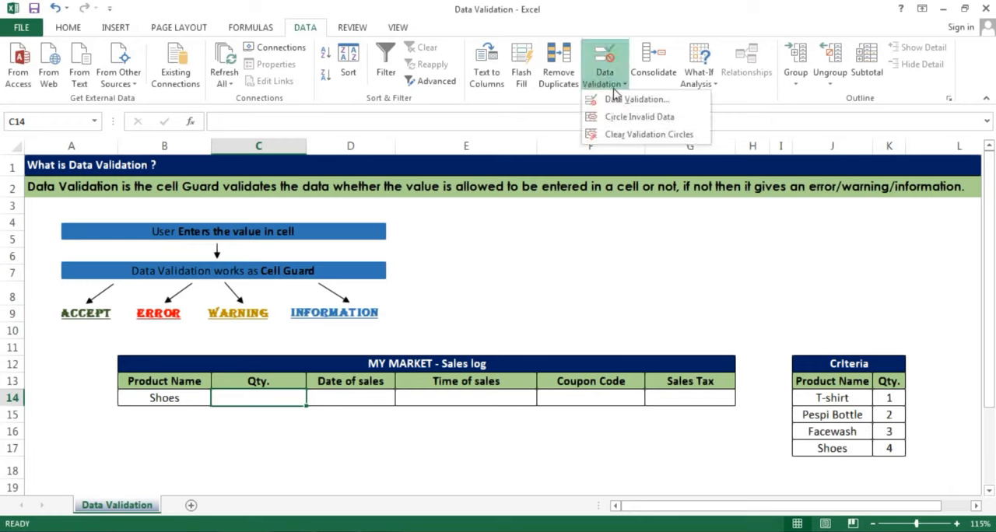
left_click(613, 99)
left_click(613, 238)
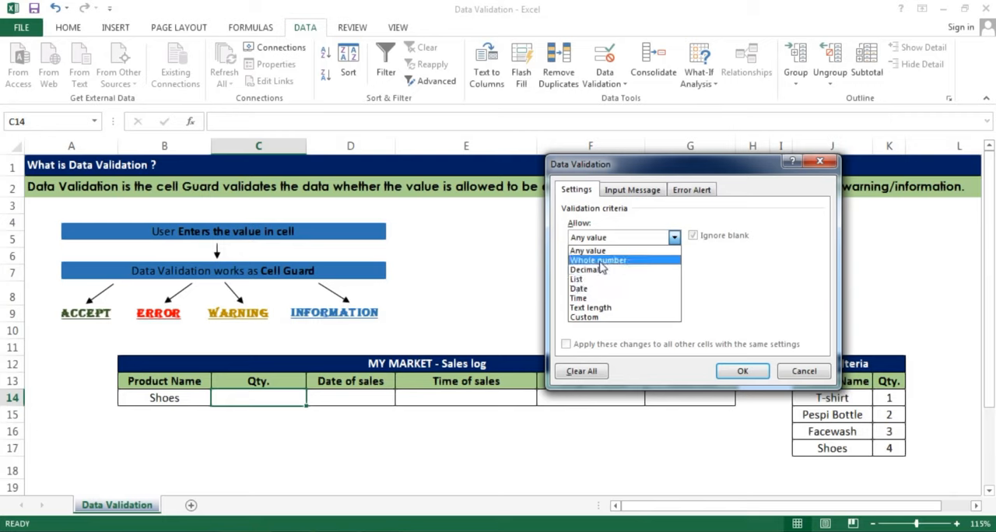
left_click(600, 261)
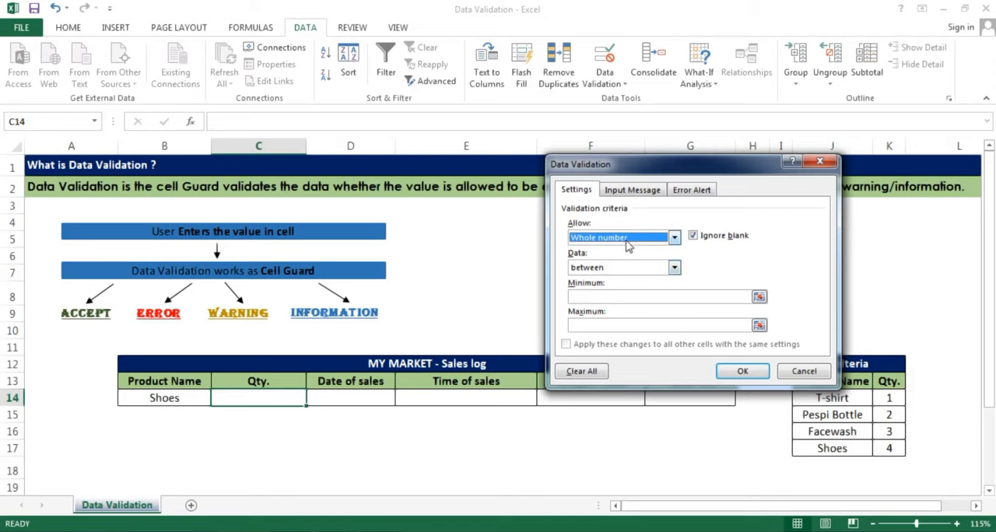
Limit the whole numbers in C14 to between a minimum of 1 and a maximum of 4 and apply the rule
left_click(702, 296)
type("1")
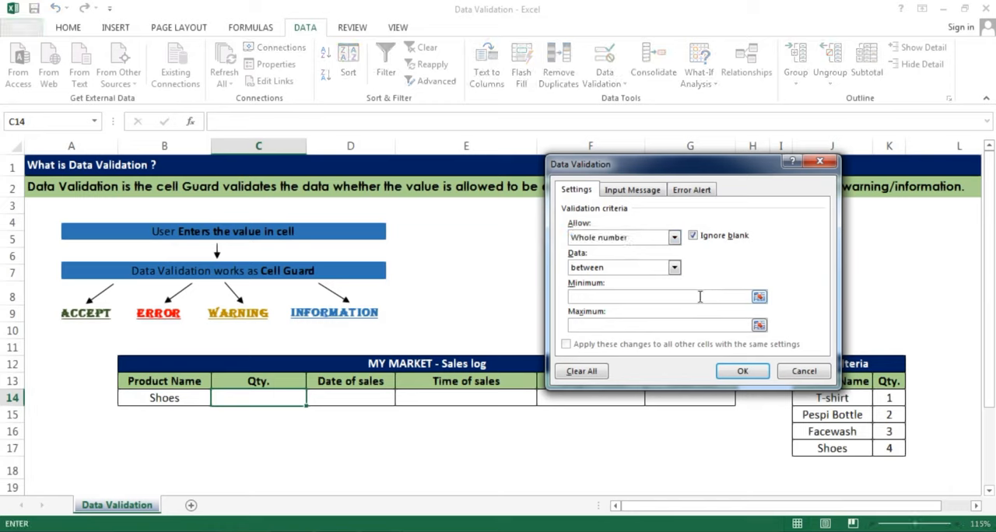
left_click(632, 269)
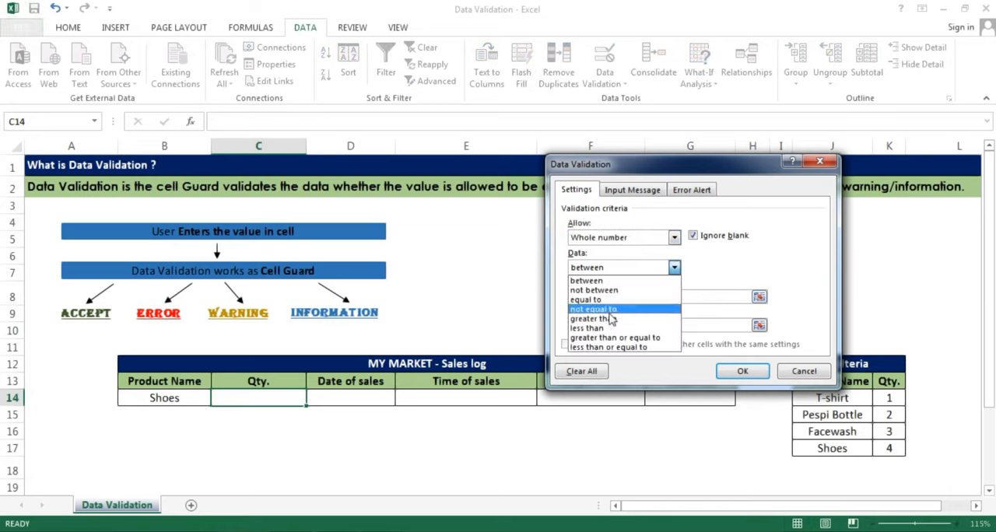
left_click(599, 281)
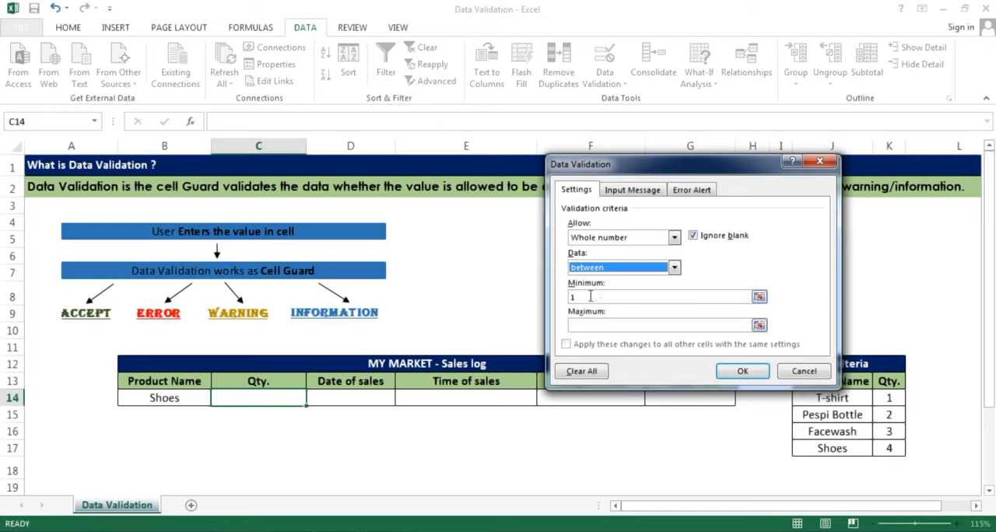
left_click(598, 325)
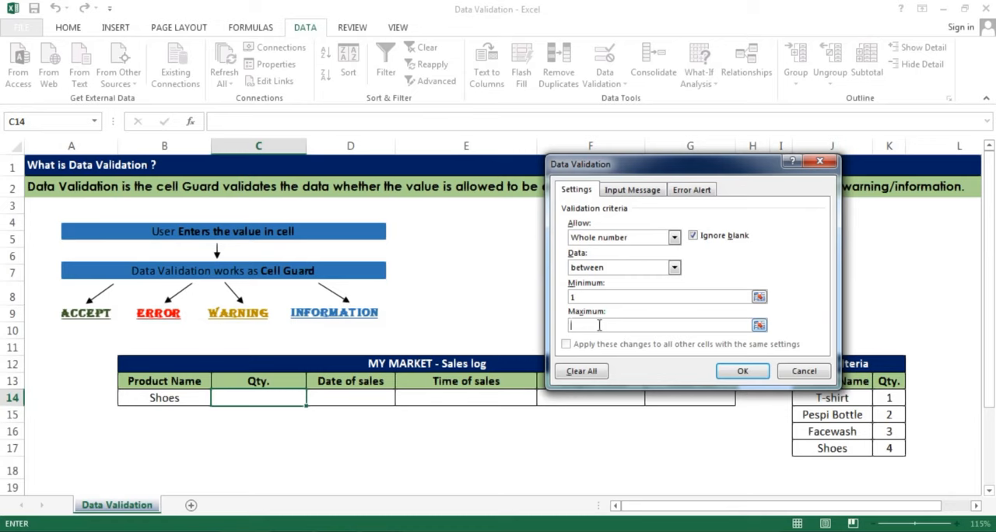
type("4")
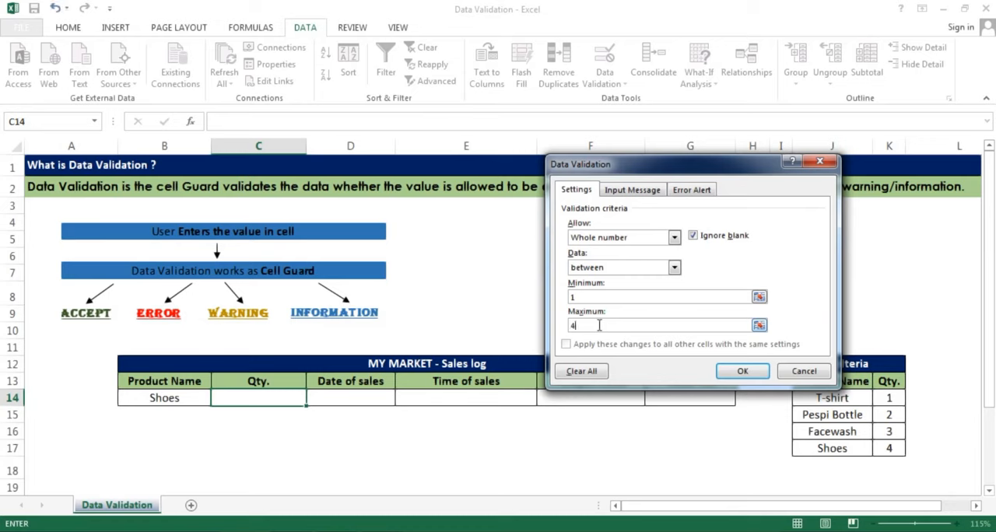
left_click(741, 372)
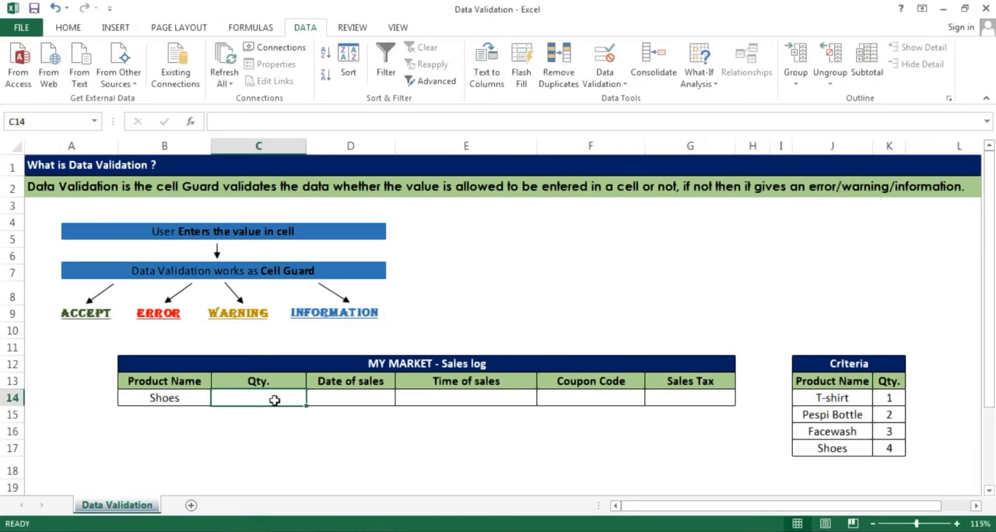
Test the quantity rule in C14 by entering 1, 3 and finally 4
type("1")
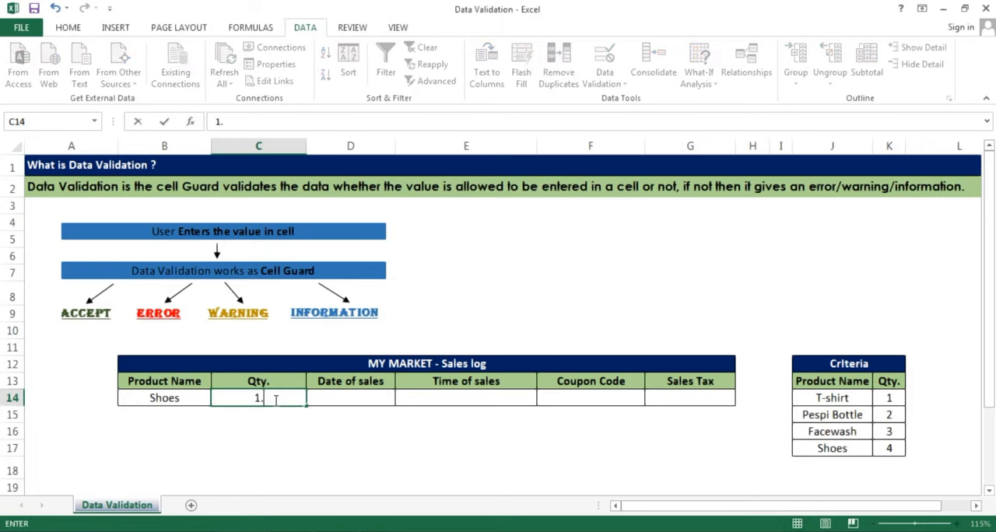
key("Return")
left_click(274, 399)
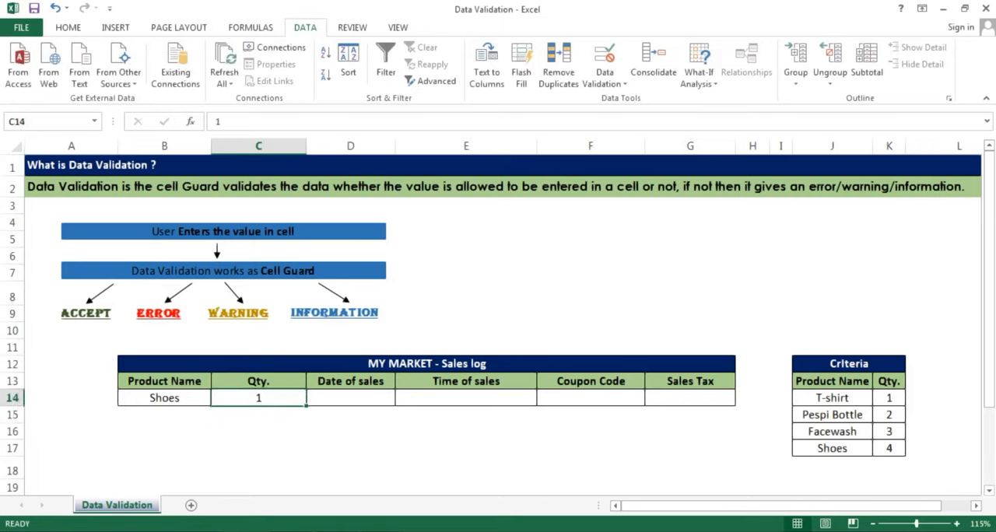
type("3")
key("Return")
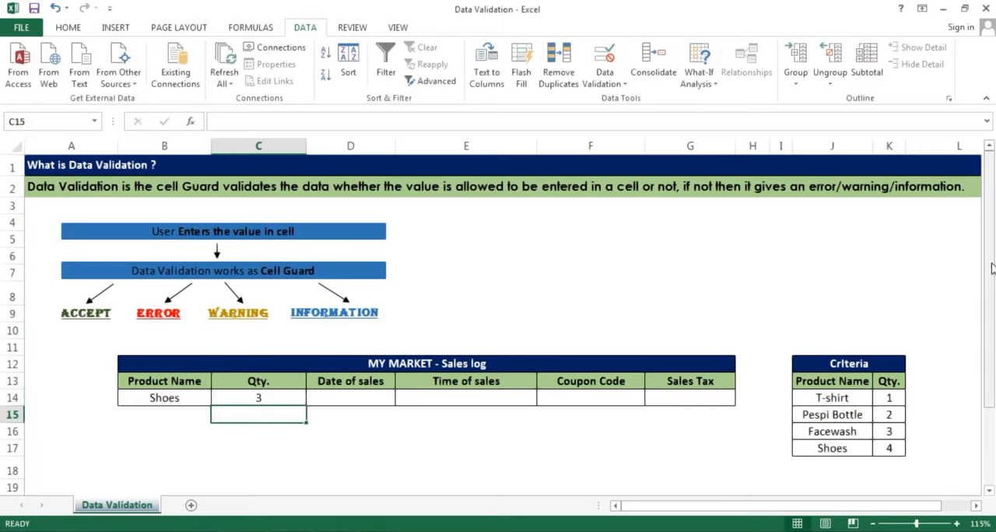
left_click(290, 398)
type("4")
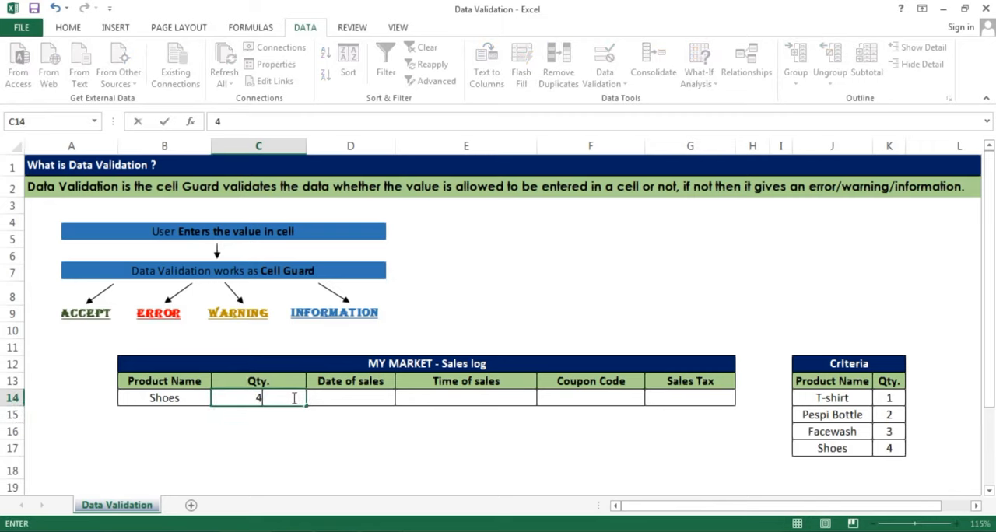
key("Return")
Try to enter the out-of-range quantity 5 and the text skf in C14, cancelling each entry
left_click(262, 394)
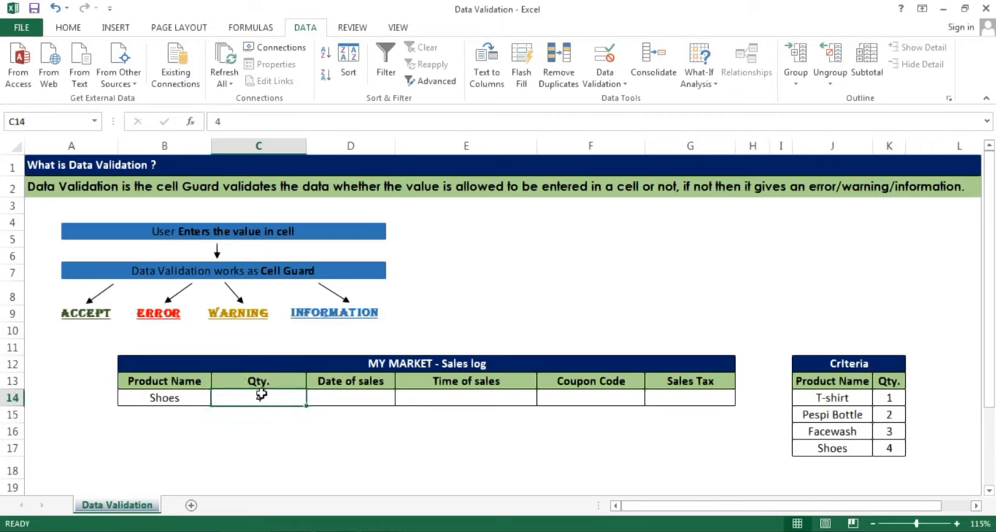
type("5")
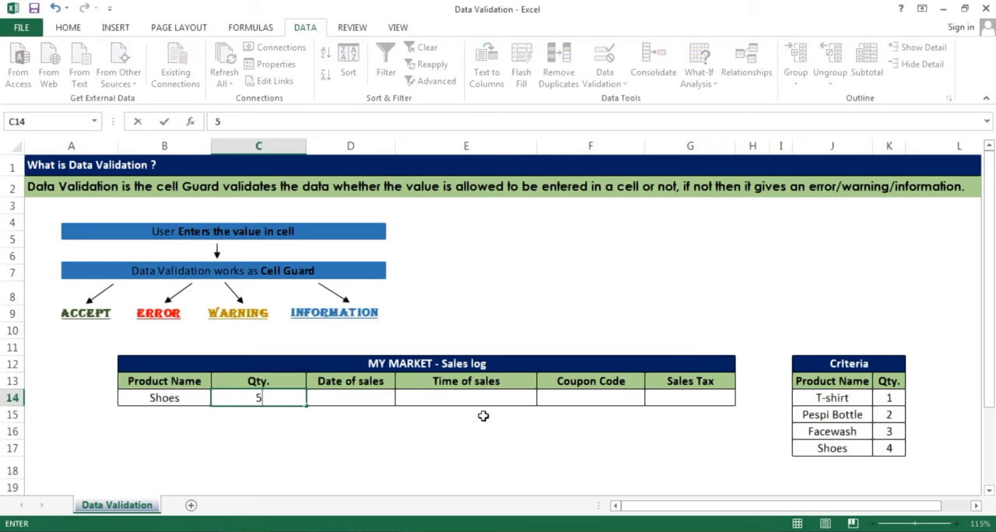
key("Return")
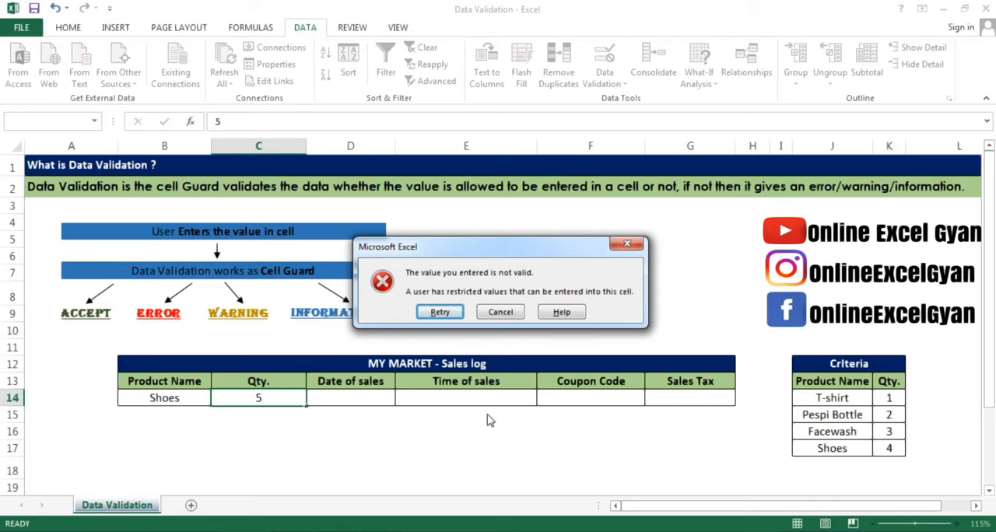
key("Escape")
type("skf")
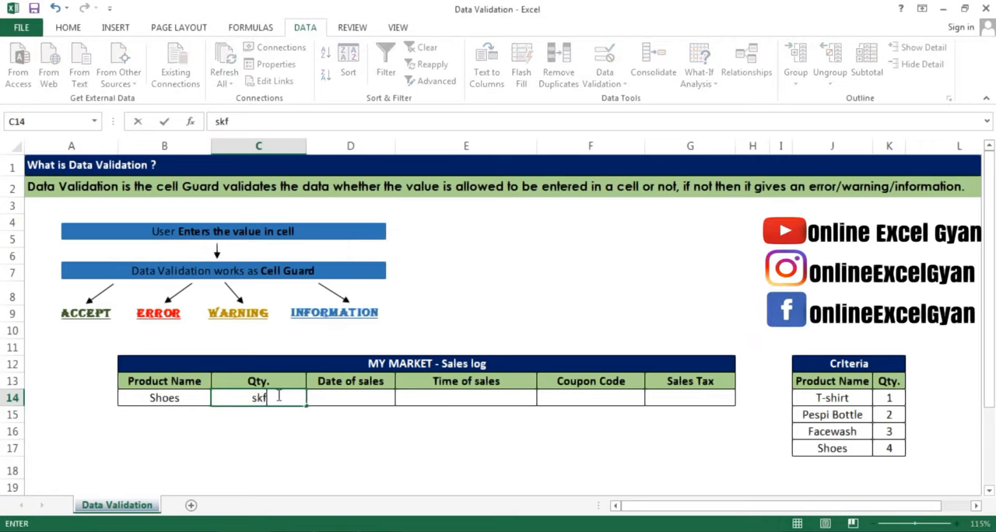
key("Return")
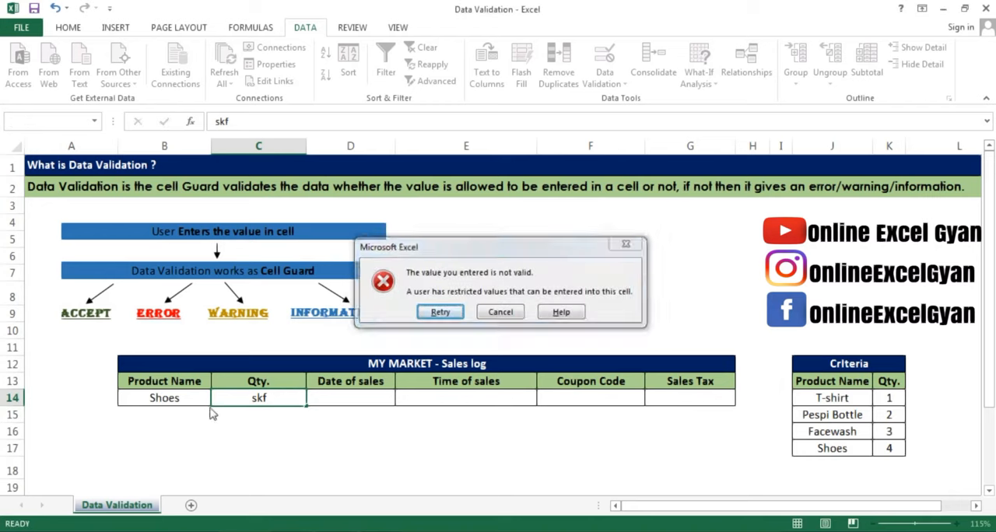
key("Escape")
Review the whole number validation criteria applied to C14 and close the settings
left_click(604, 78)
left_click(630, 101)
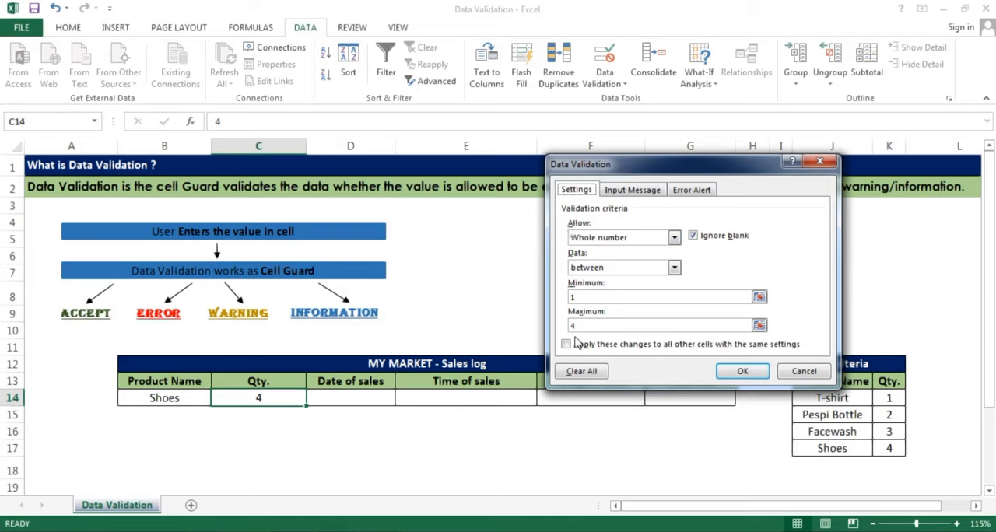
left_click(758, 374)
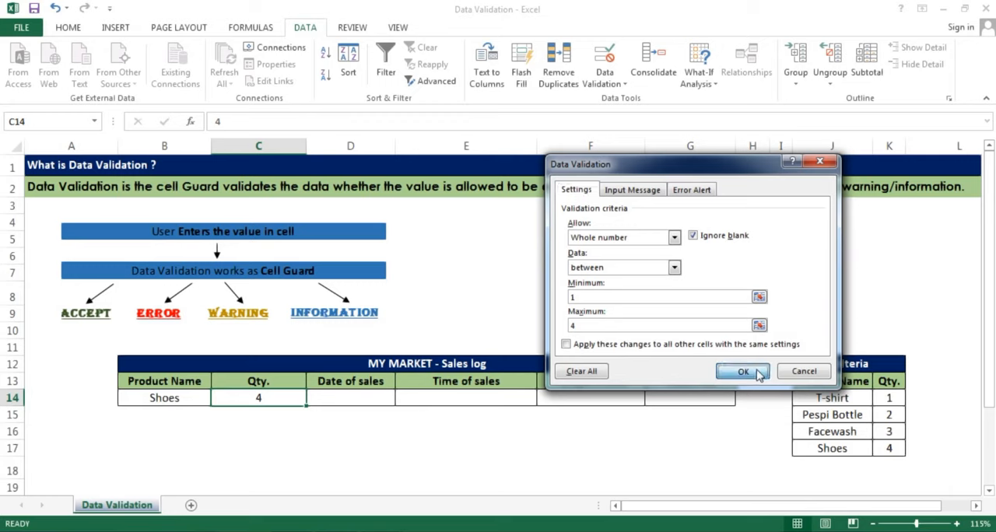
Restrict the Date of sales cell D14 to a date equal to 30-07-2021
left_click(348, 397)
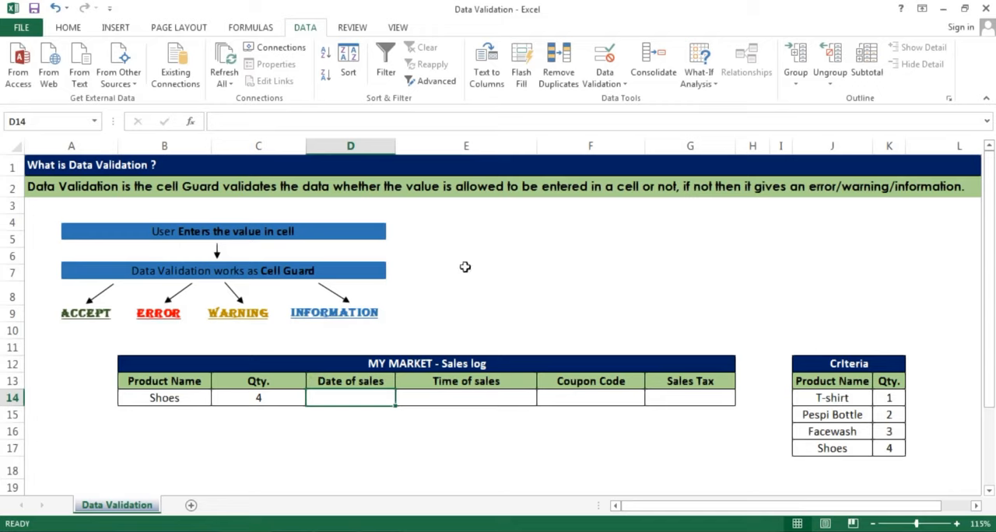
left_click(604, 76)
left_click(607, 99)
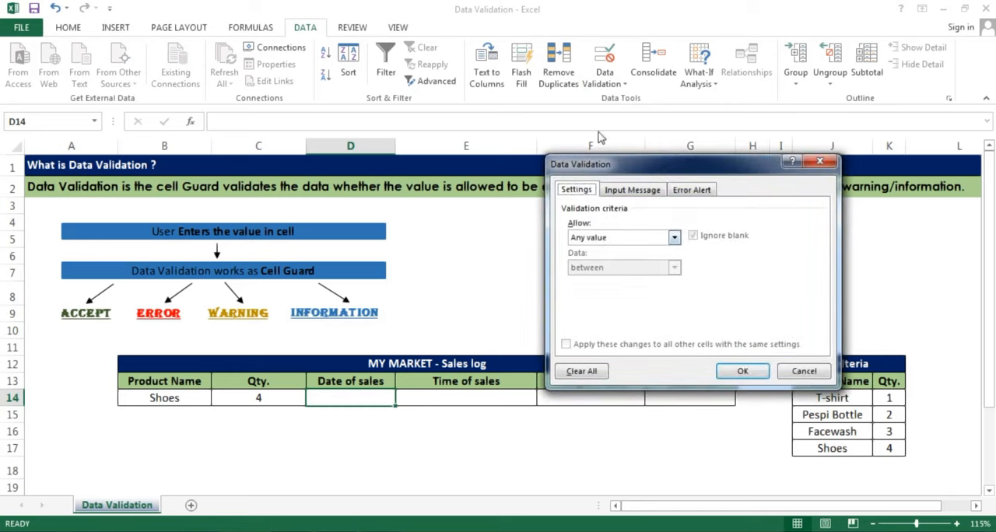
left_click(596, 238)
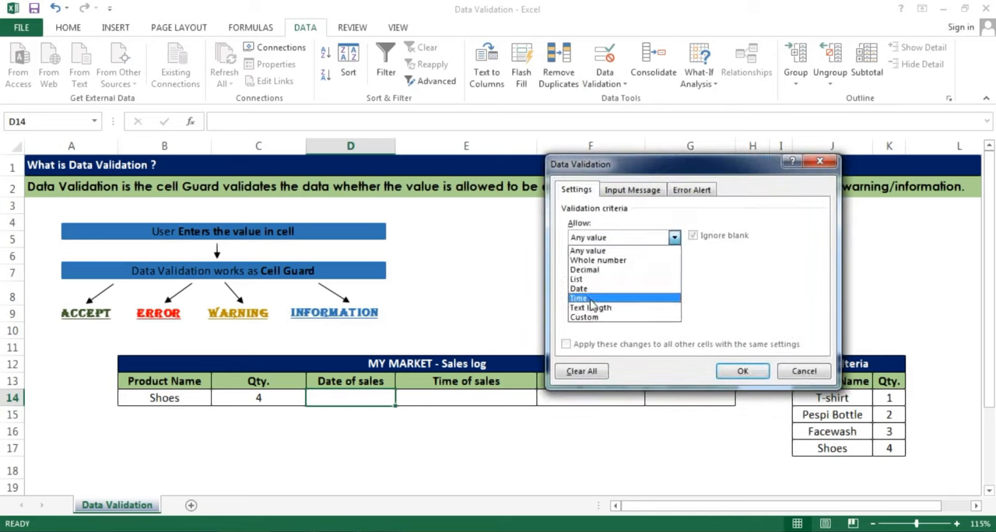
left_click(588, 289)
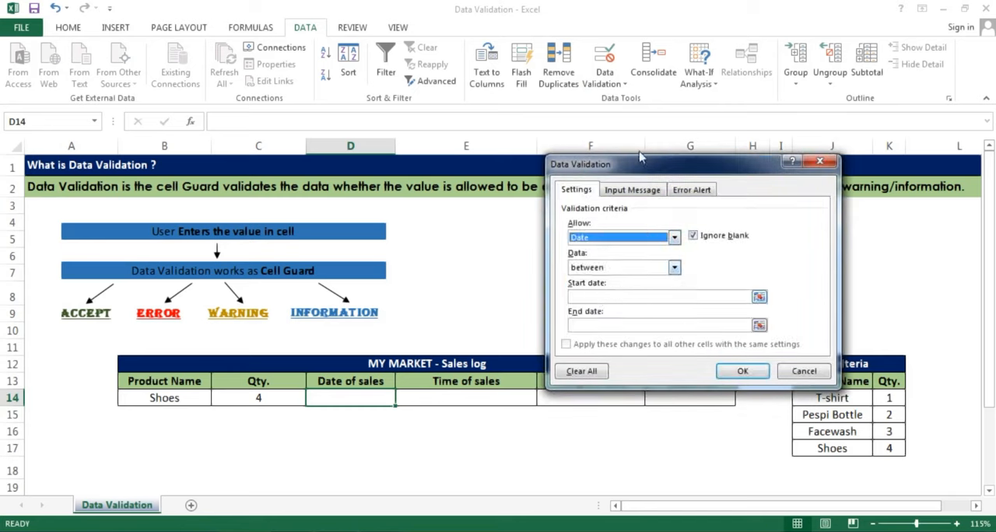
left_click_drag(628, 163, 699, 159)
left_click(663, 270)
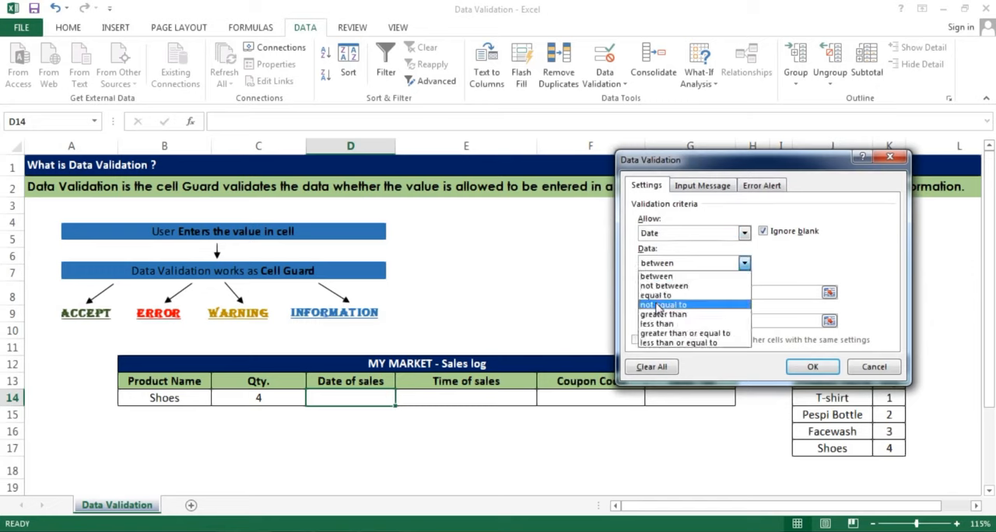
left_click(659, 296)
left_click(667, 291)
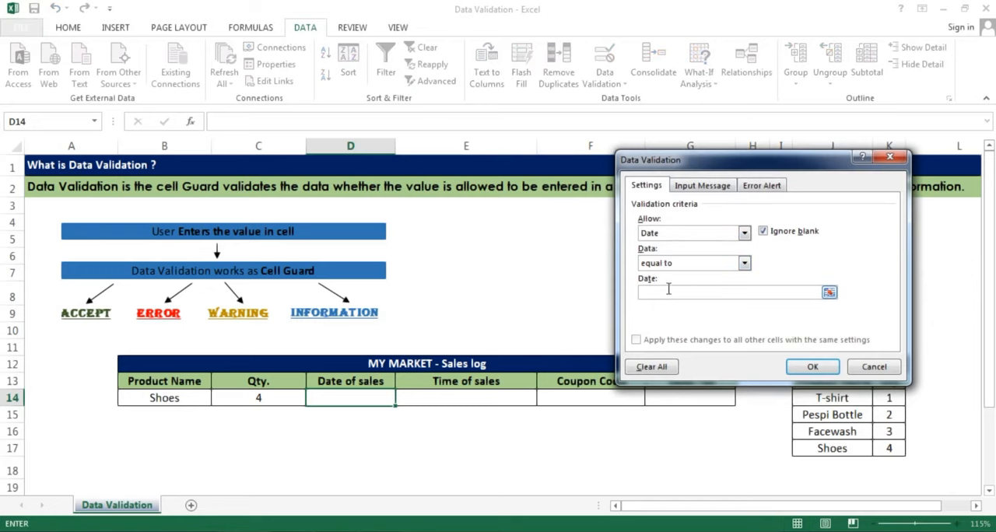
type("30-07-2021")
left_click(801, 371)
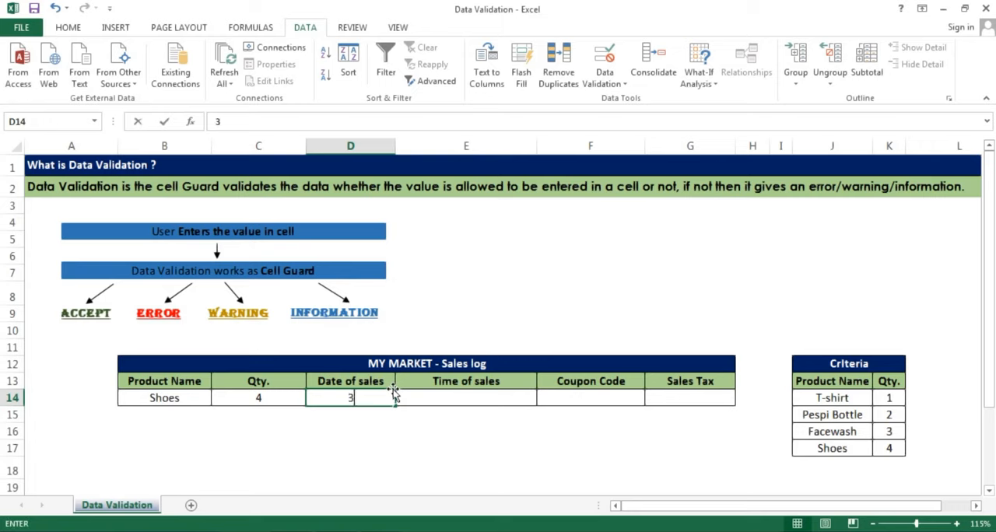
Enter the allowed date 30-07-2021 in D14
type("30-07-2021")
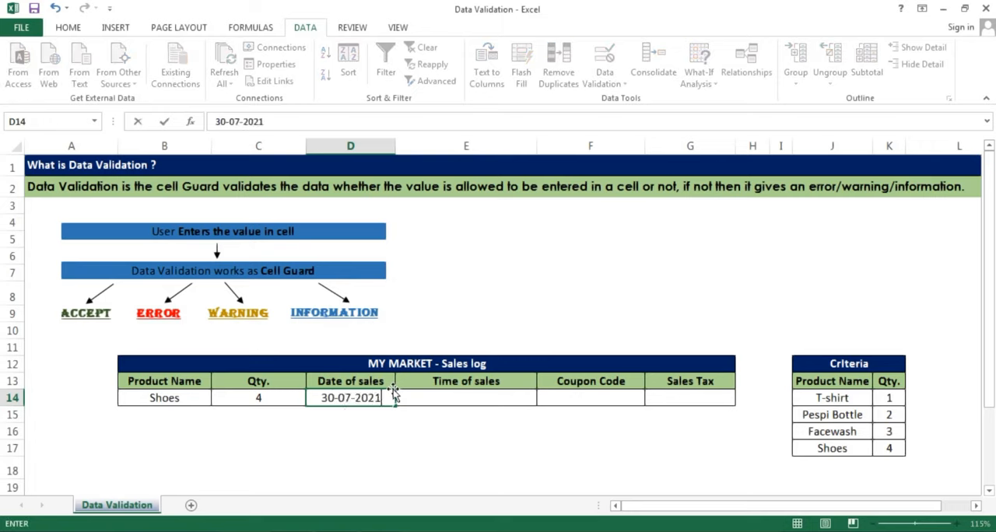
key("Return")
key("Up")
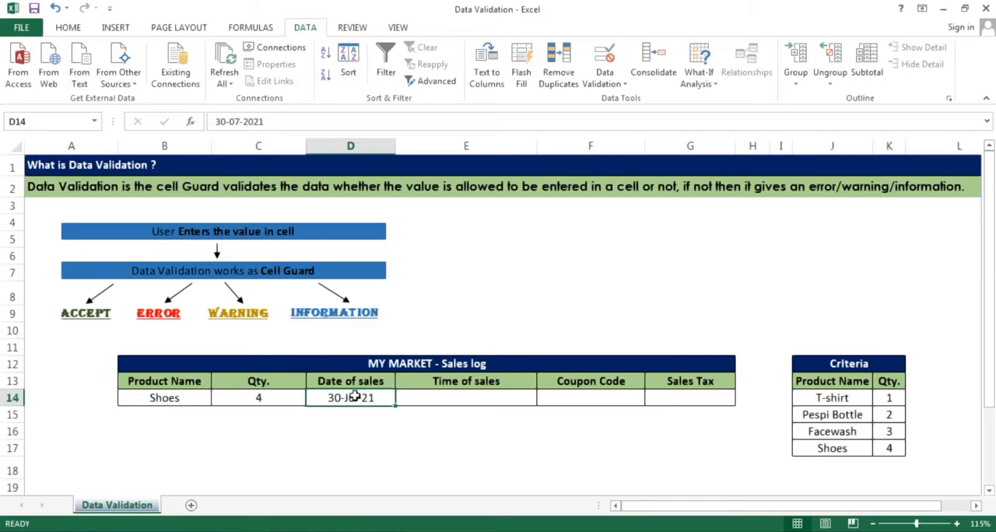
Try to enter the disallowed date 29-07-2021 in the Date of sales cell D14
type("29-")
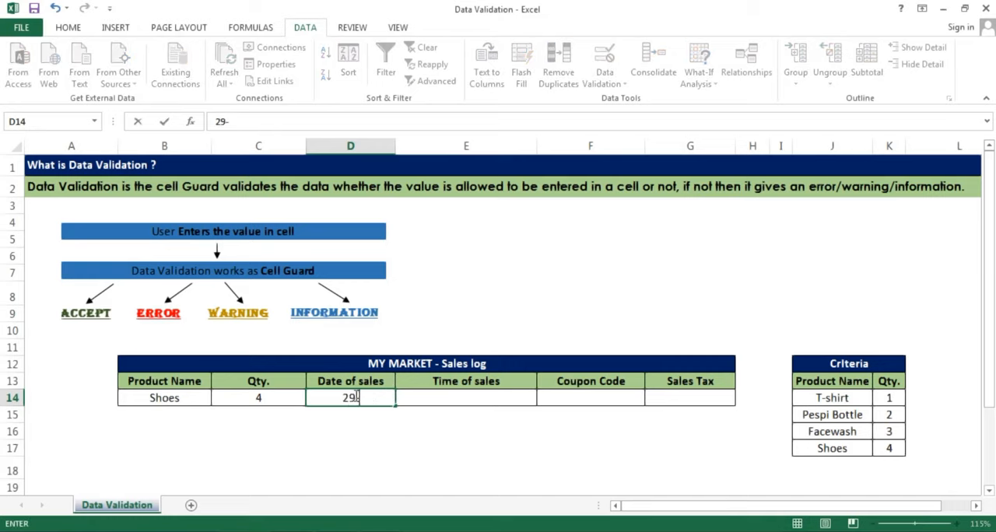
type("07-2021")
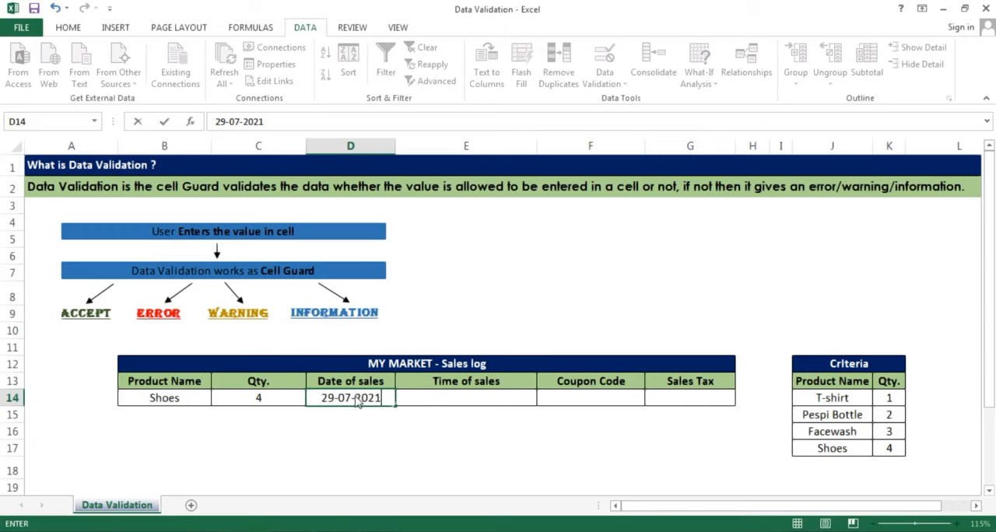
key("Return")
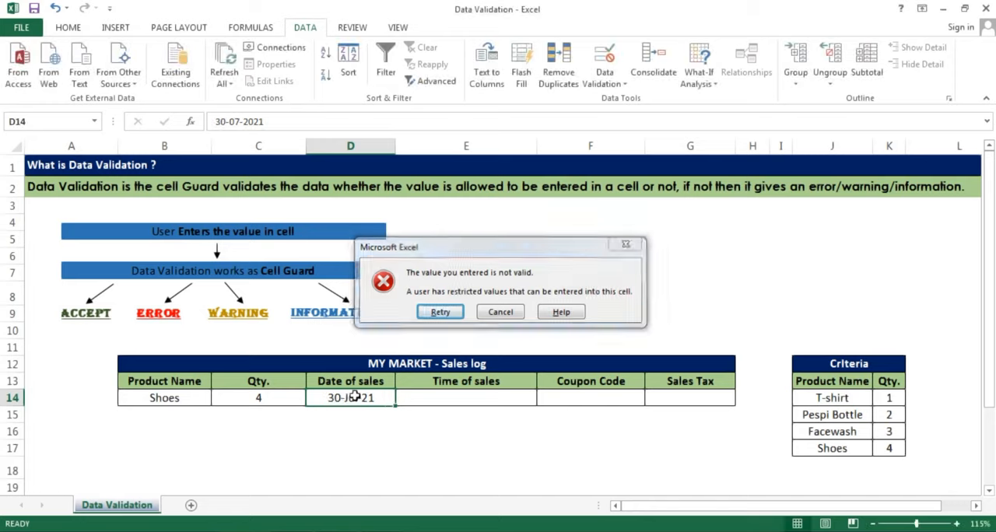
key("Return")
Try the invalid entries mgjg and 1246 in D14, and put back the allowed date 30-07-2021
type("mgjg")
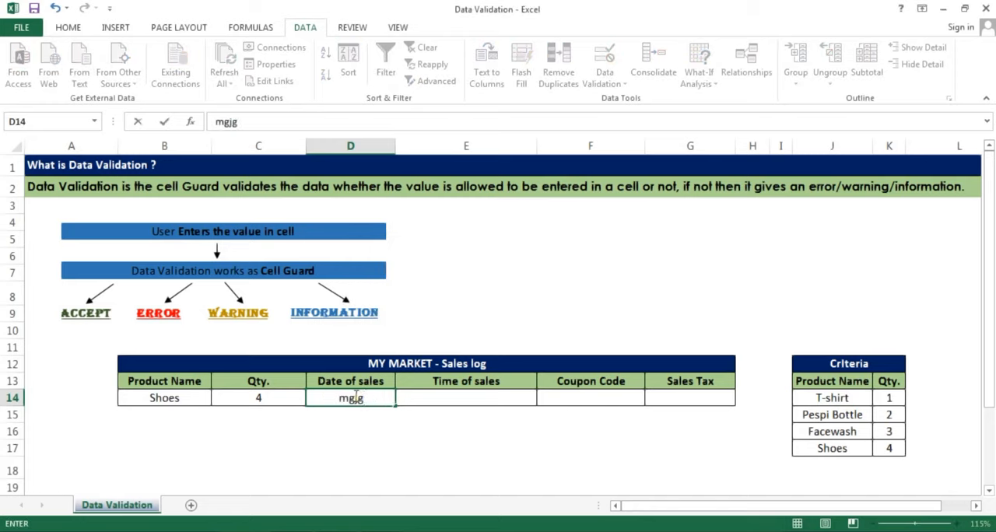
key("Return")
key("Return")
type("1246")
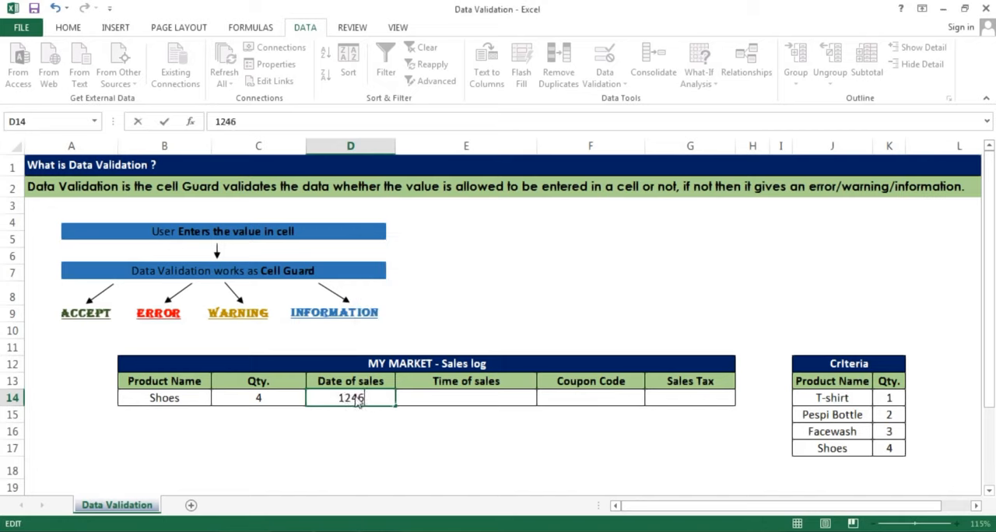
key("Return")
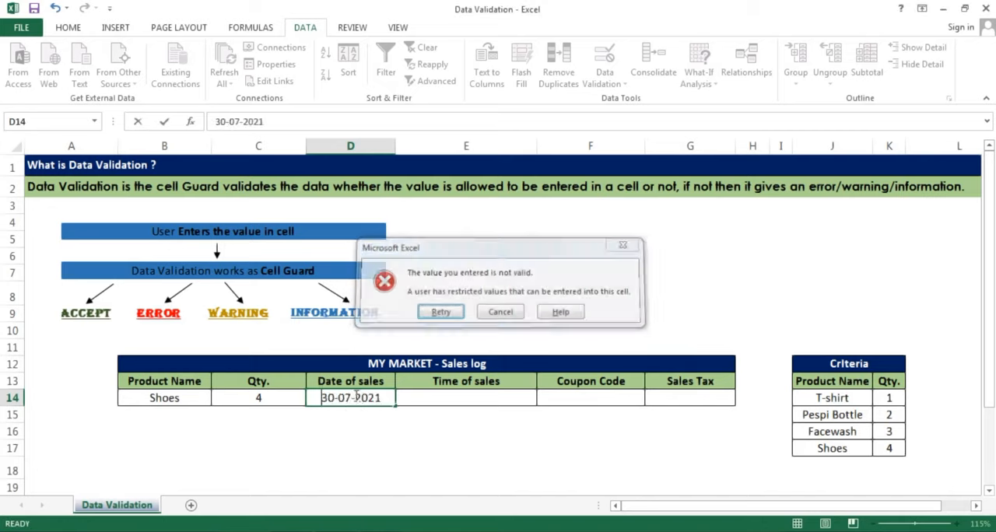
key("Return")
type("30-07-2021")
key("ctrl+Return")
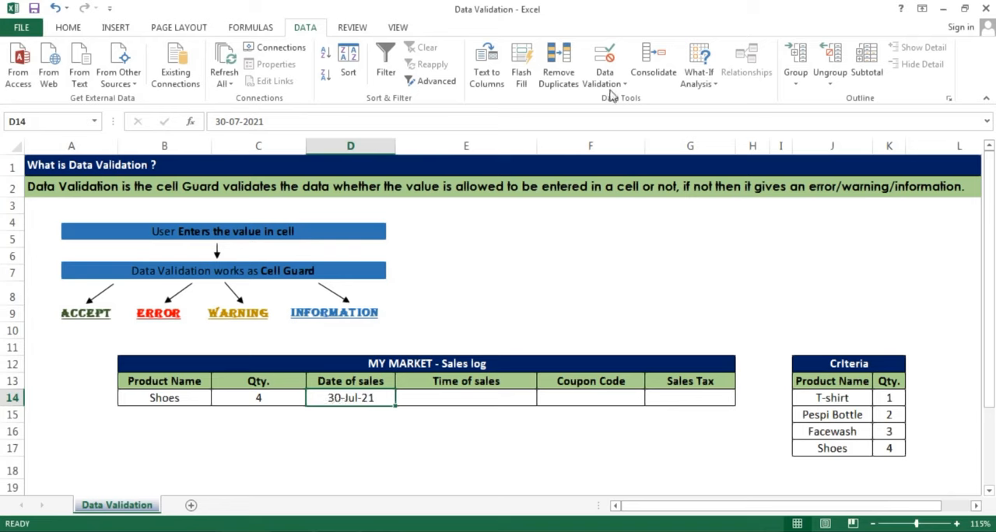
Review the date validation criteria applied to D14 and close the settings without changes
left_click(611, 84)
left_click(626, 98)
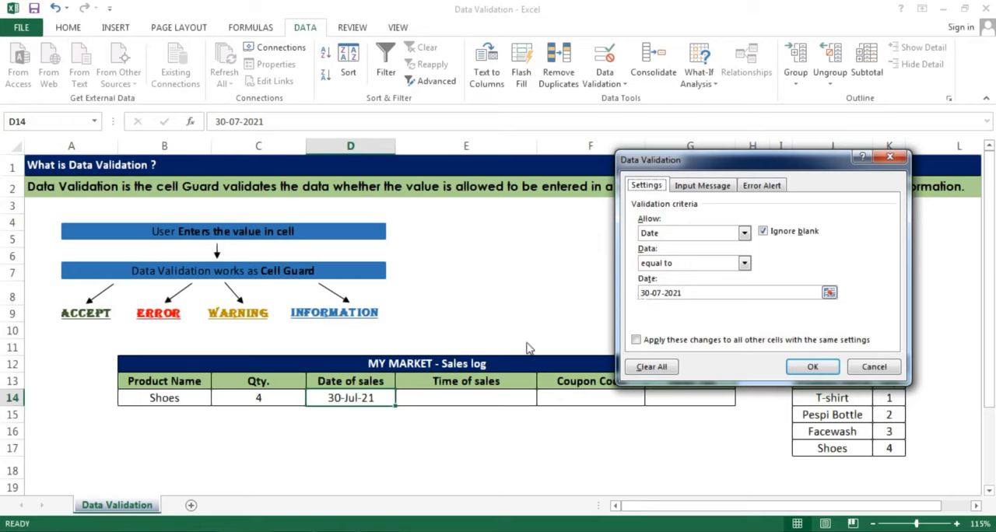
key("Escape")
Set the data validation for the Time of sales cell E14 to allow Time values with the between condition
left_click(456, 399)
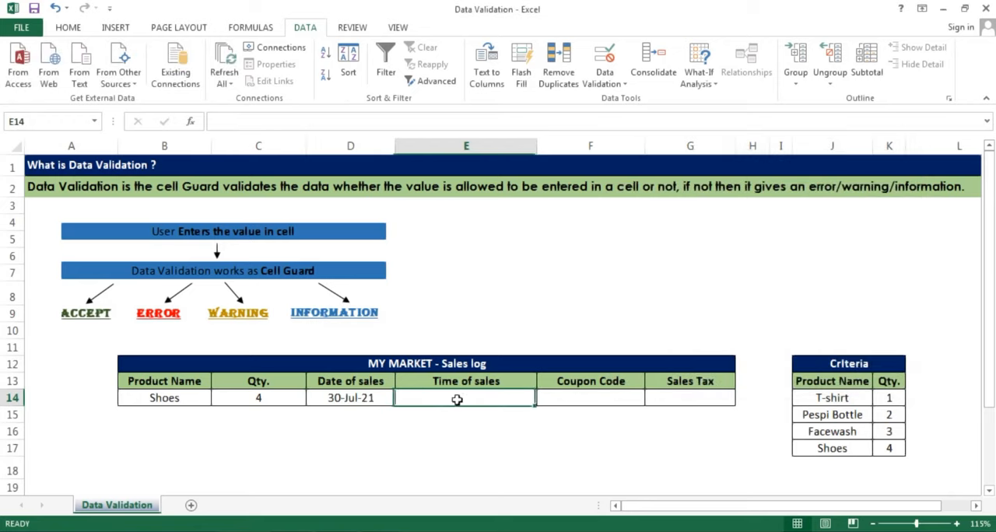
left_click(615, 87)
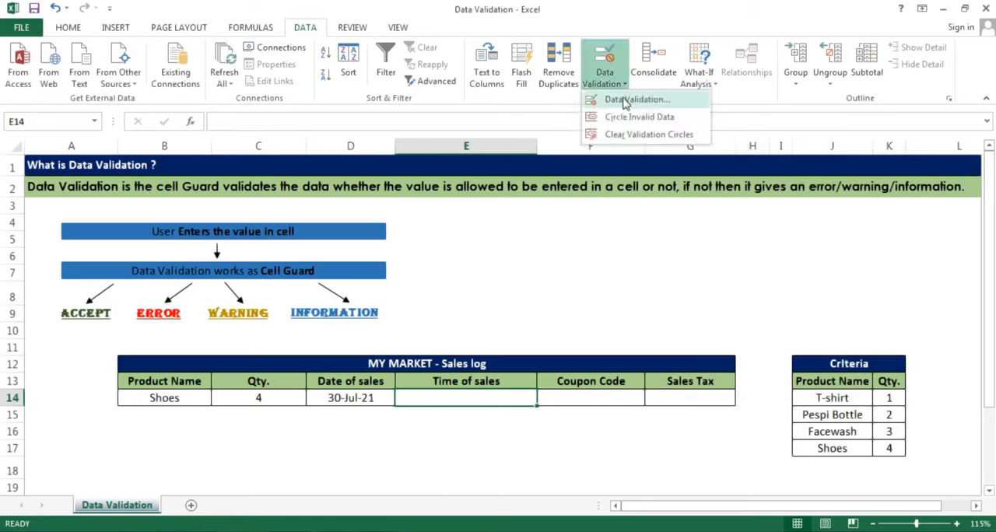
left_click(627, 100)
left_click(667, 235)
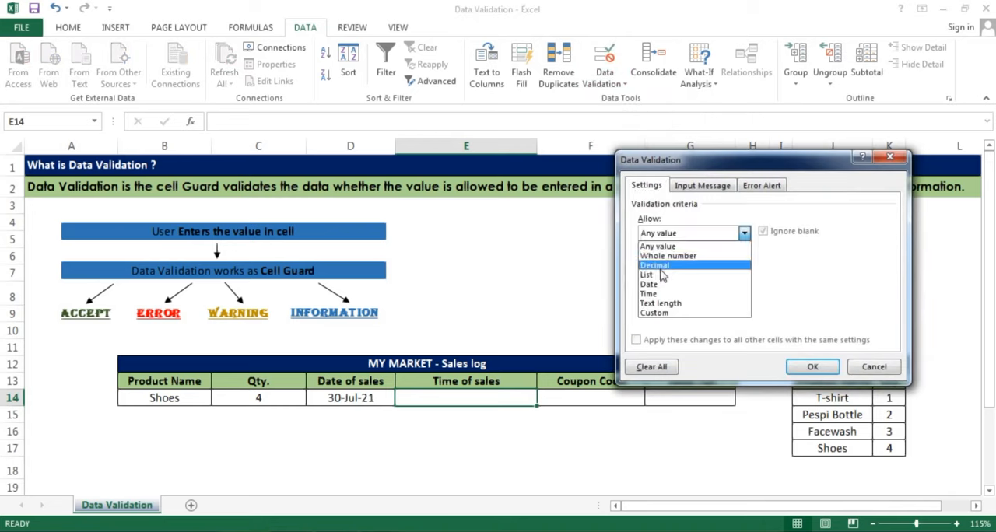
left_click(657, 294)
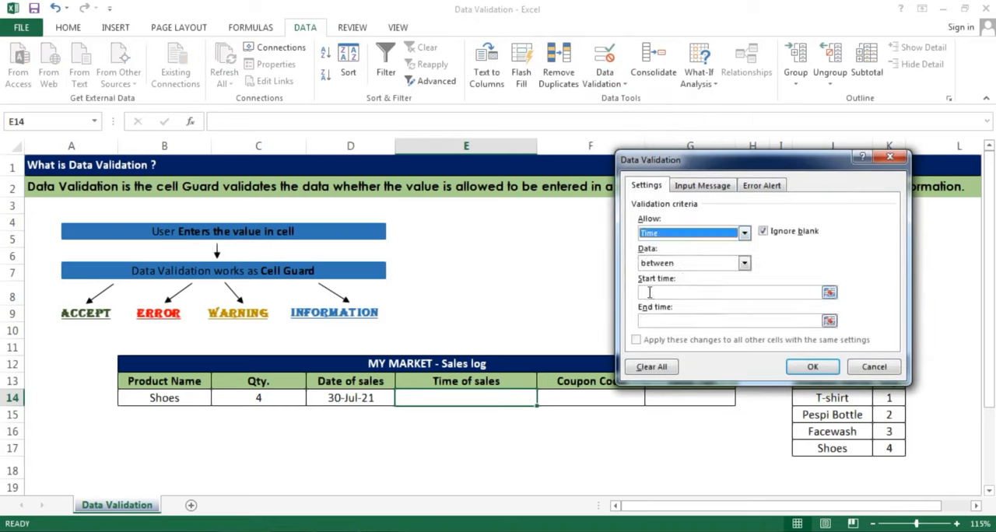
left_click(652, 266)
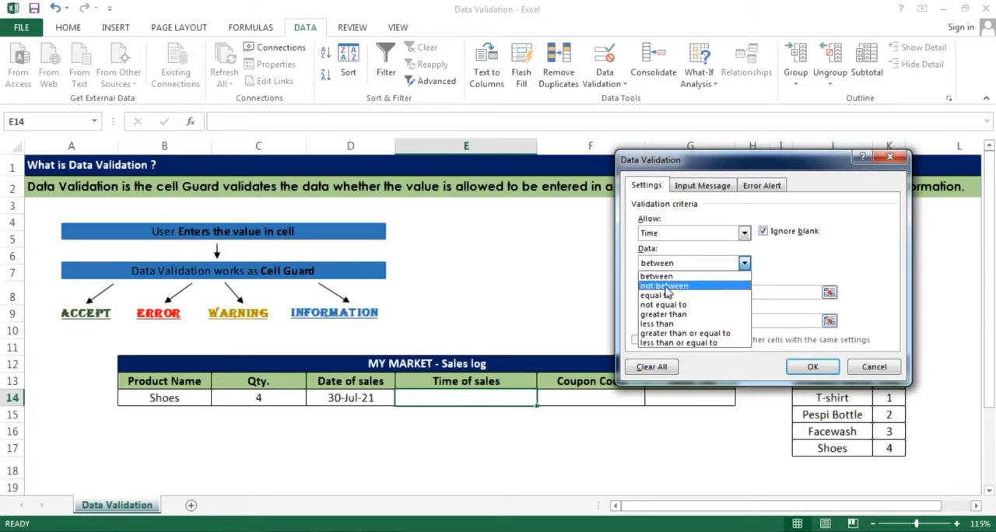
left_click(656, 276)
Set the validation's start time to 08:00 and end time to 20:00, and apply the rule to E14
left_click(669, 292)
type("08:00")
left_click(654, 320)
type("20:00")
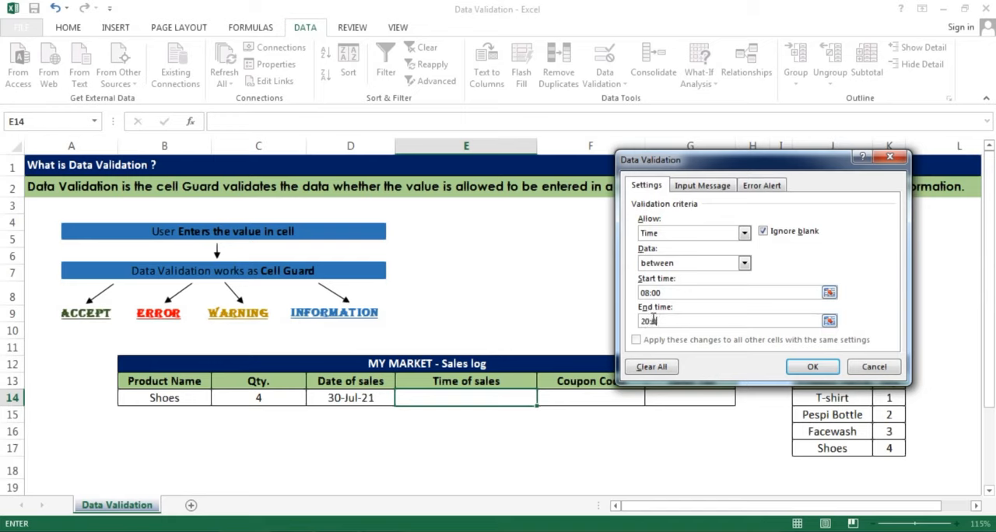
left_click_drag(664, 323, 615, 319)
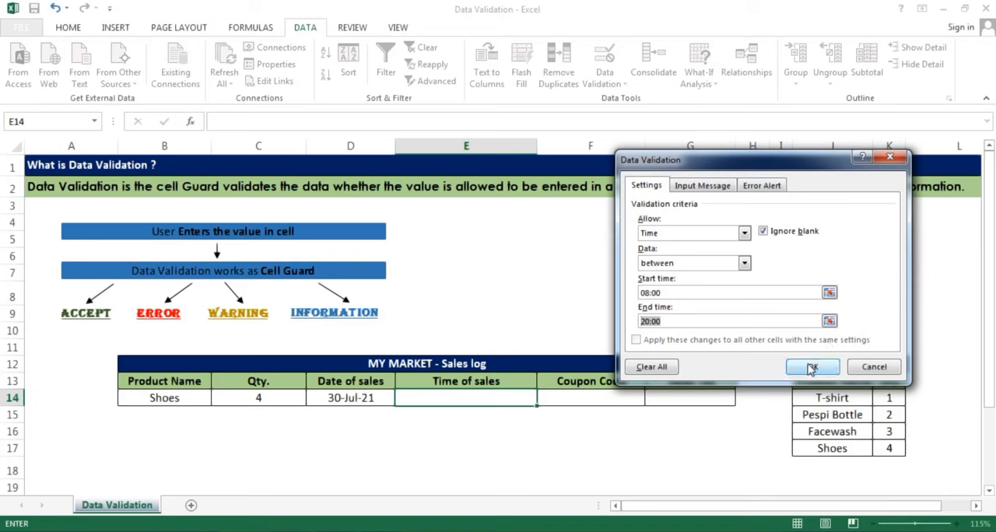
left_click(809, 369)
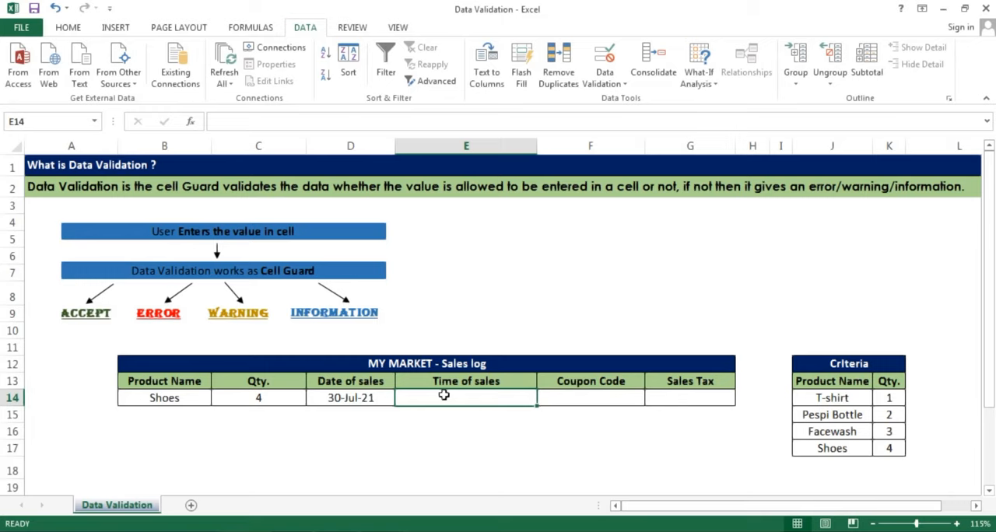
Enter the allowed time 15:00 in the Time of sales cell E14 and reselect the cell
type("15:00")
key("Return")
left_click(443, 397)
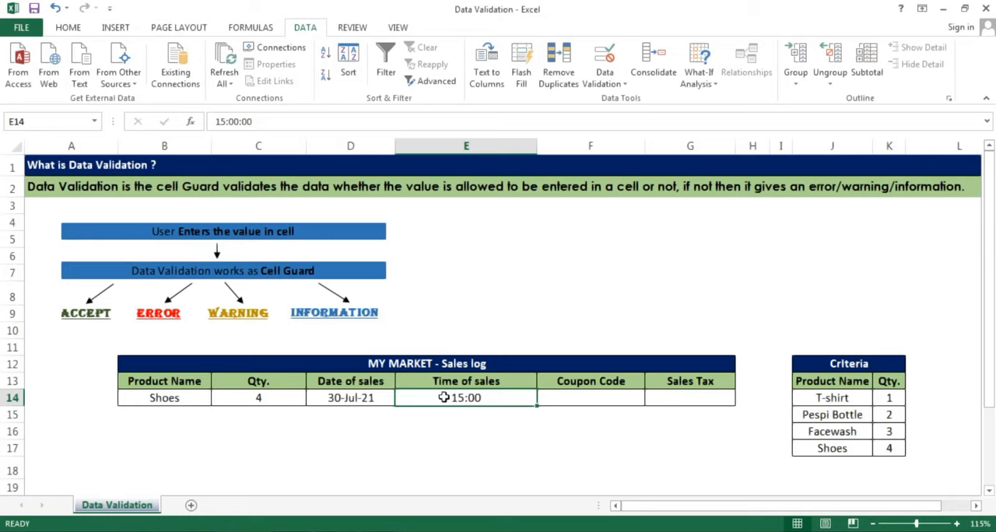
Try to enter the out-of-range time 21:00 in E14, and put back 15:00
type("21:00")
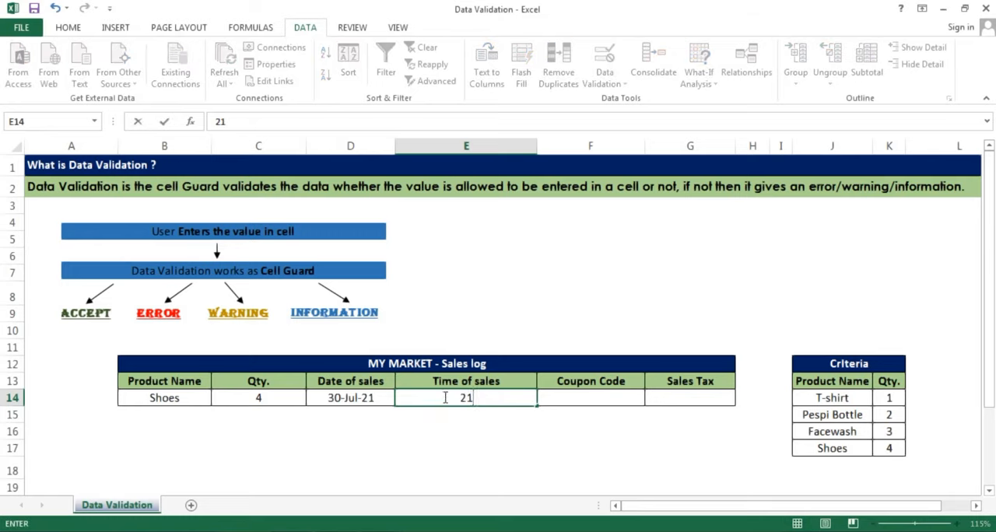
key("Return")
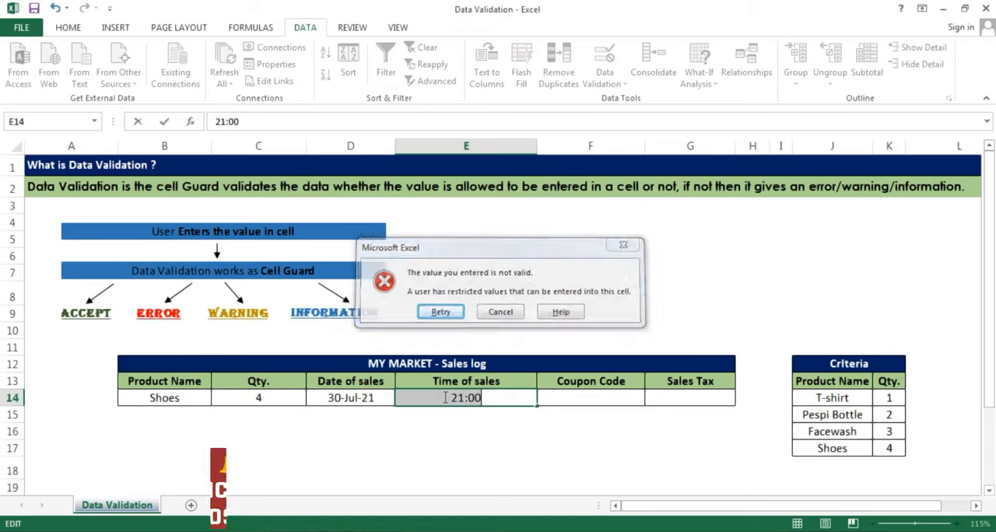
key("Return")
type("15:00")
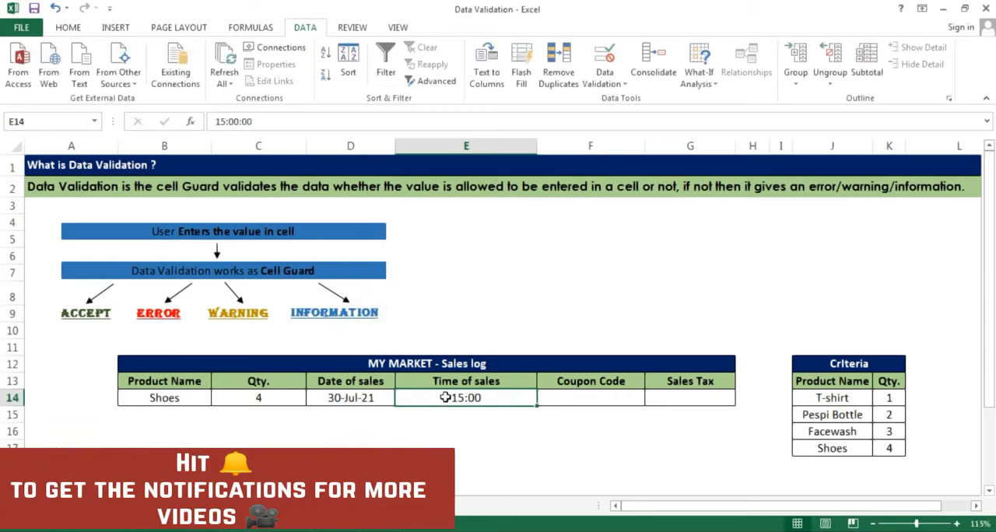
Set the data validation for the Coupon Code cell F14 to allow Text length with the greater than condition
left_click(597, 398)
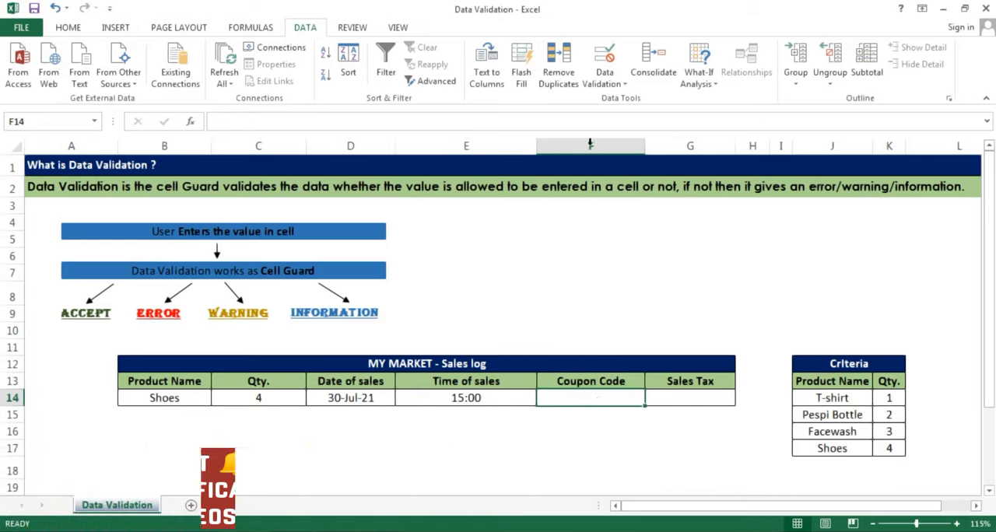
left_click(606, 78)
left_click(614, 100)
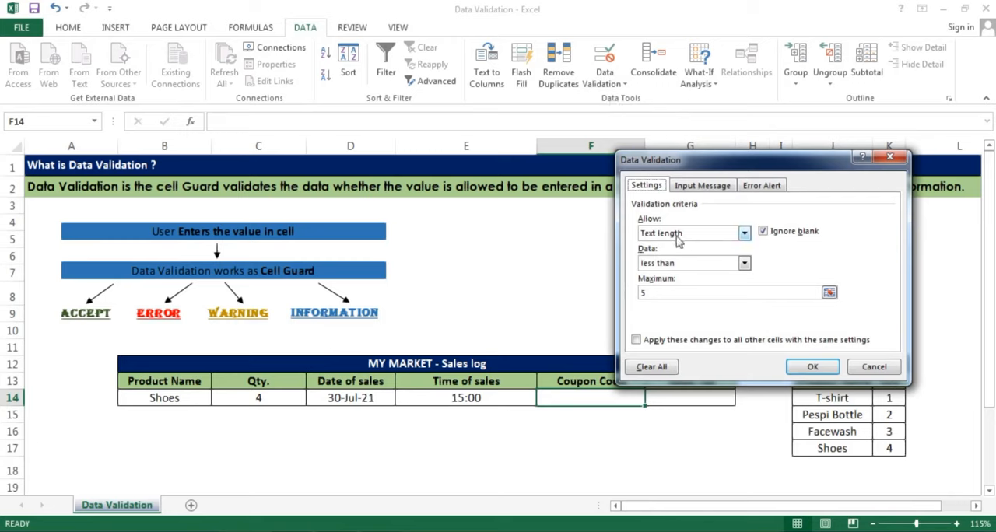
left_click(656, 236)
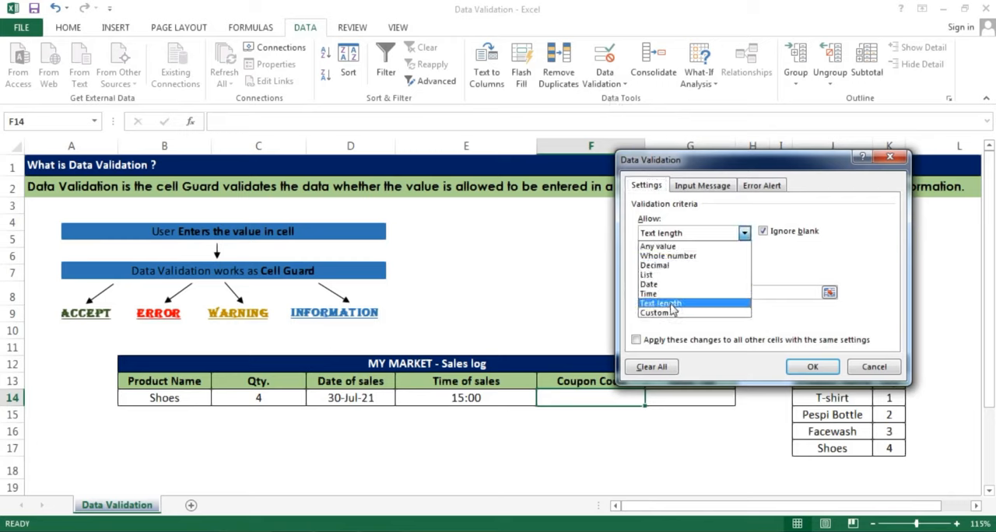
left_click(655, 235)
left_click(655, 235)
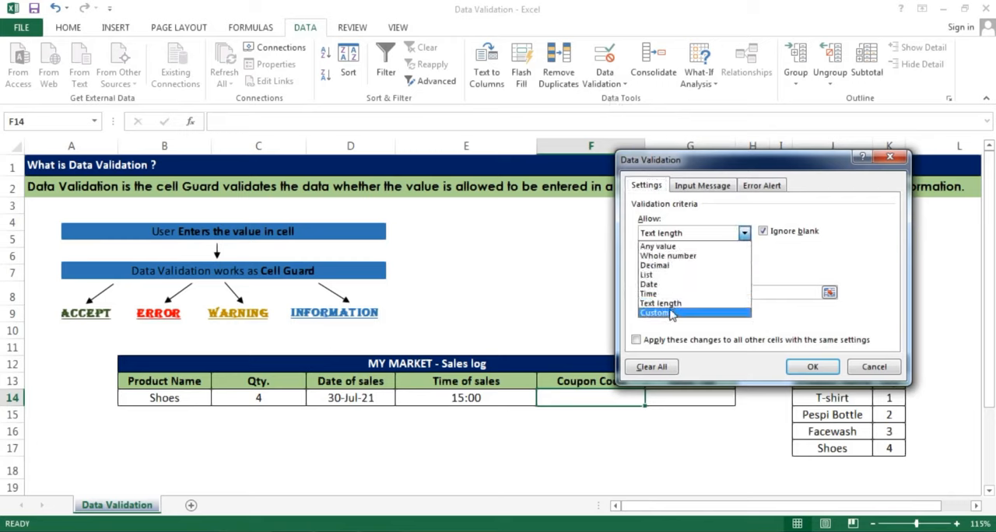
left_click(667, 304)
left_click(650, 266)
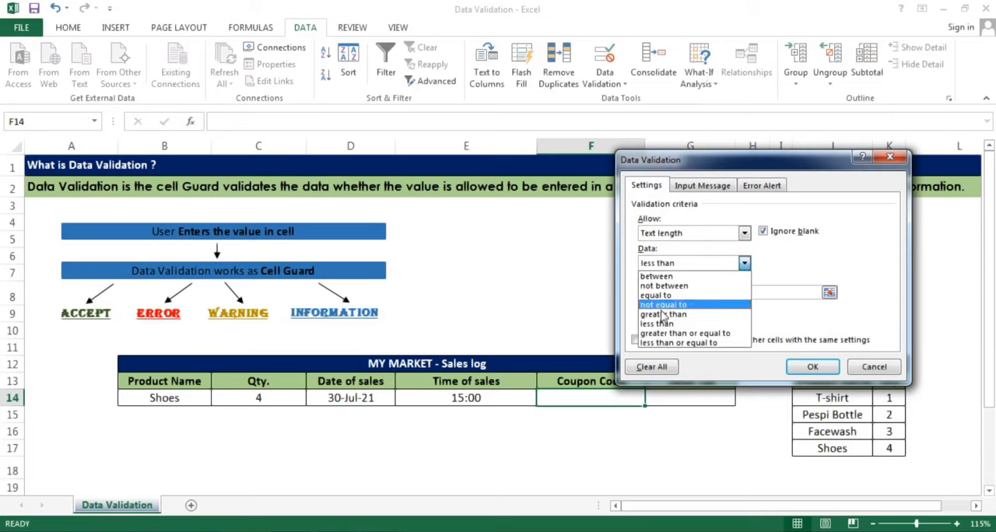
left_click(661, 315)
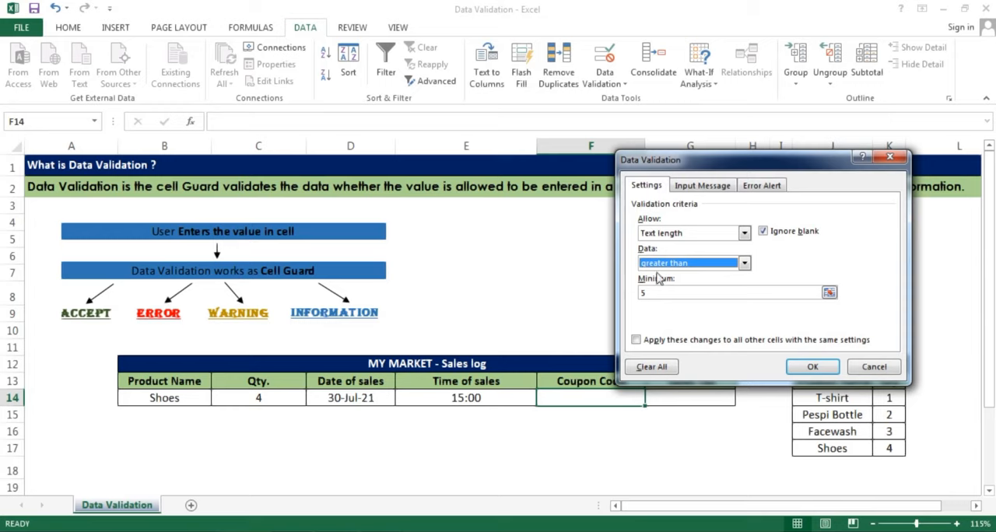
Set the minimum text length to 4, keeping the greater than condition, and apply the rule to F14
left_click(669, 295)
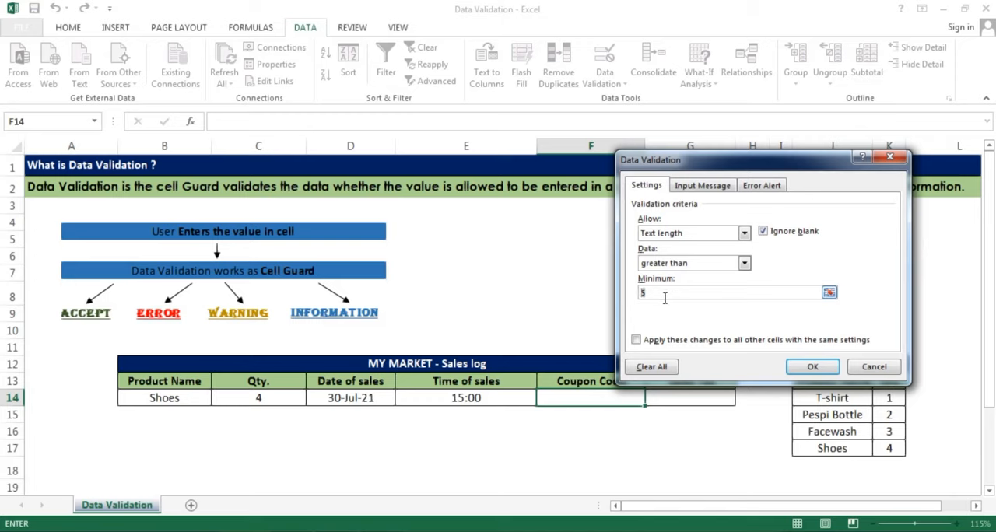
type("4")
left_click(658, 263)
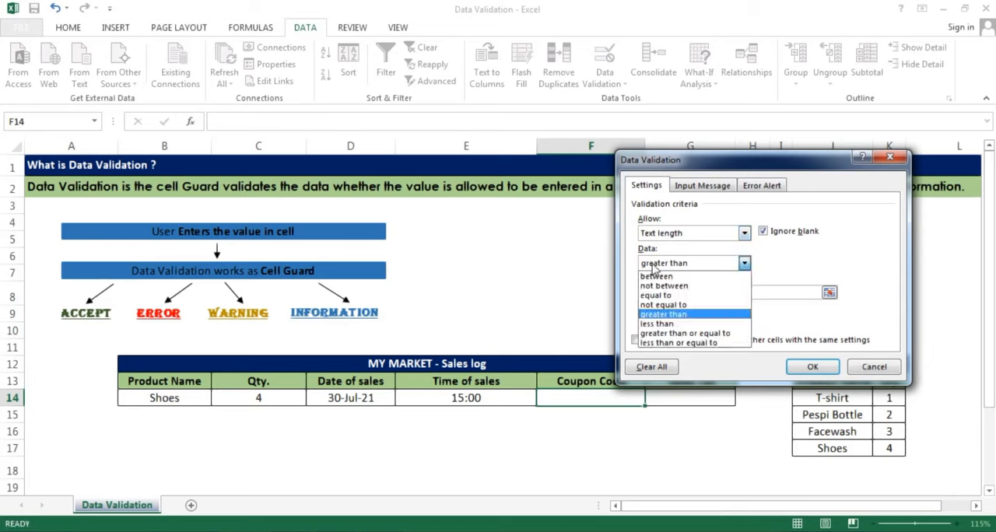
left_click(673, 314)
left_click(666, 292)
type("4")
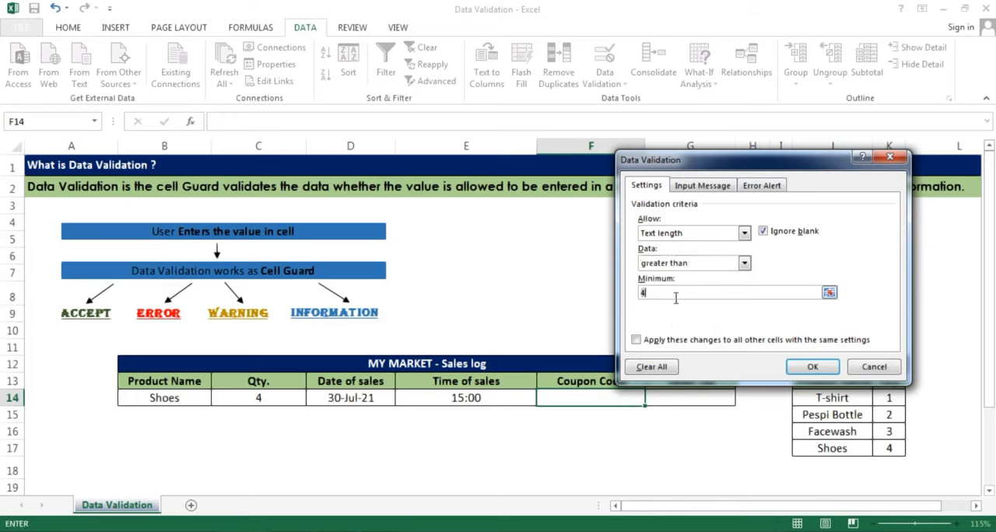
left_click(666, 264)
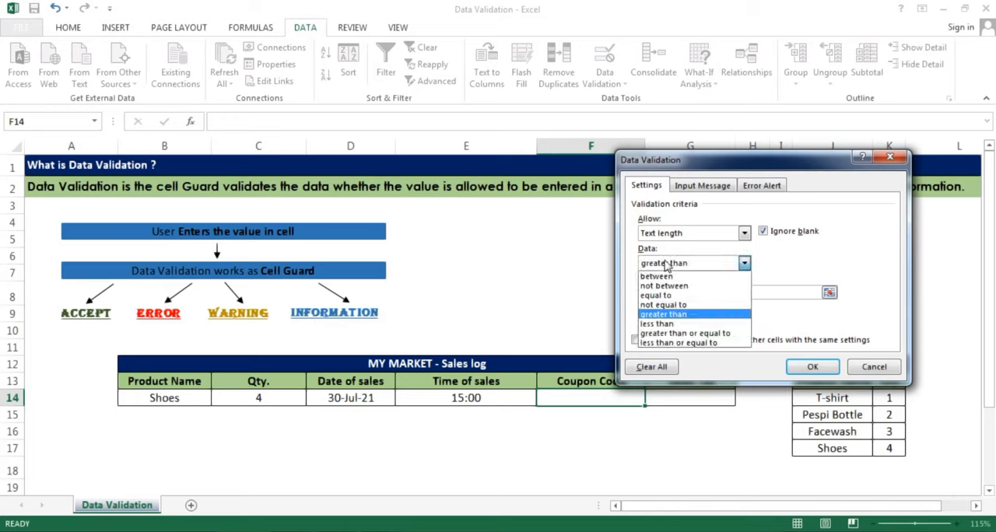
left_click(673, 314)
left_click(802, 363)
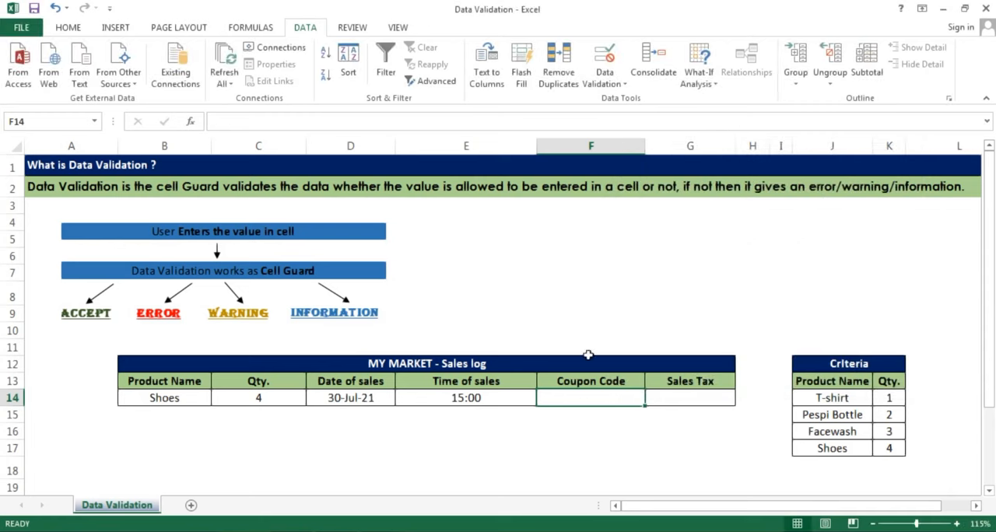
Enter the five-character coupon code abc12 in F14 and reselect the cell
type("m")
key("BackSpace")
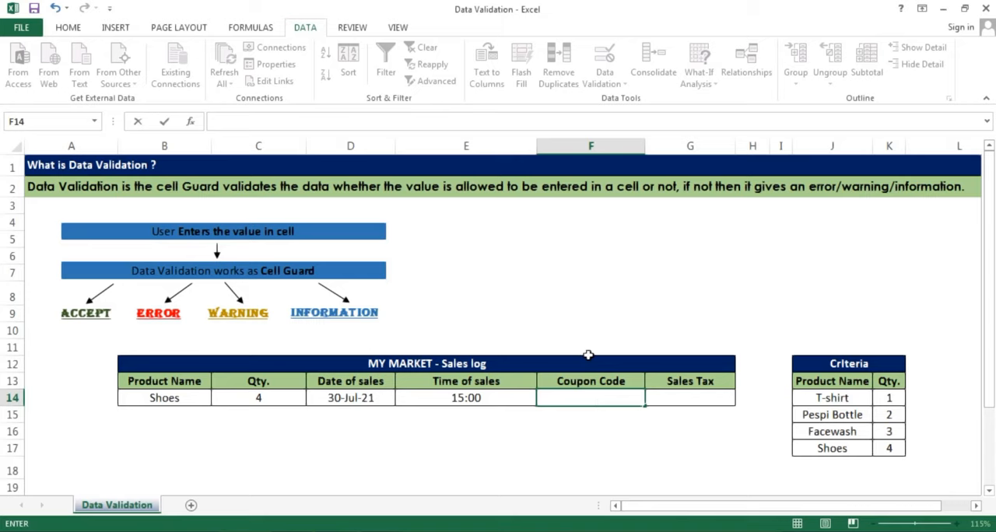
type("abc12")
key("Return")
key("Up")
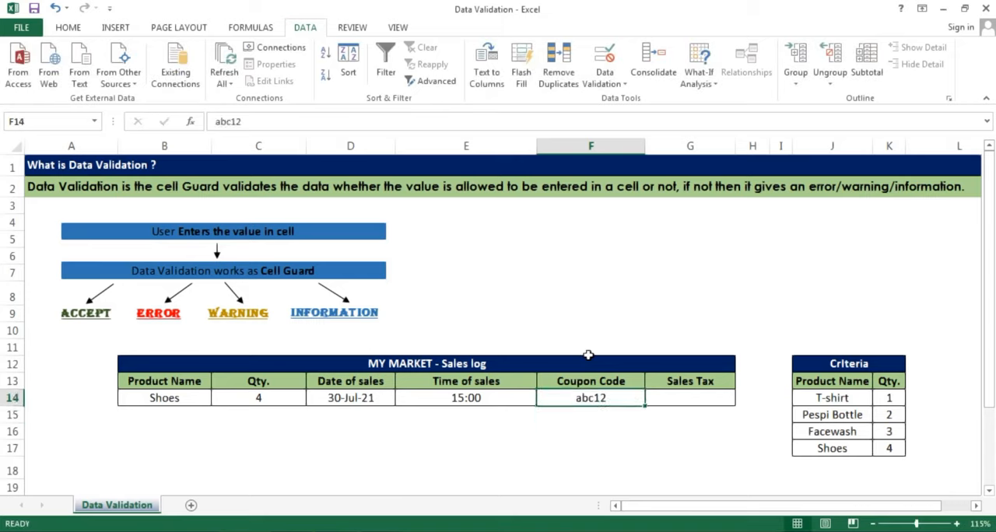
Extend the coupon code in F14 to abc12587
double_click(605, 399)
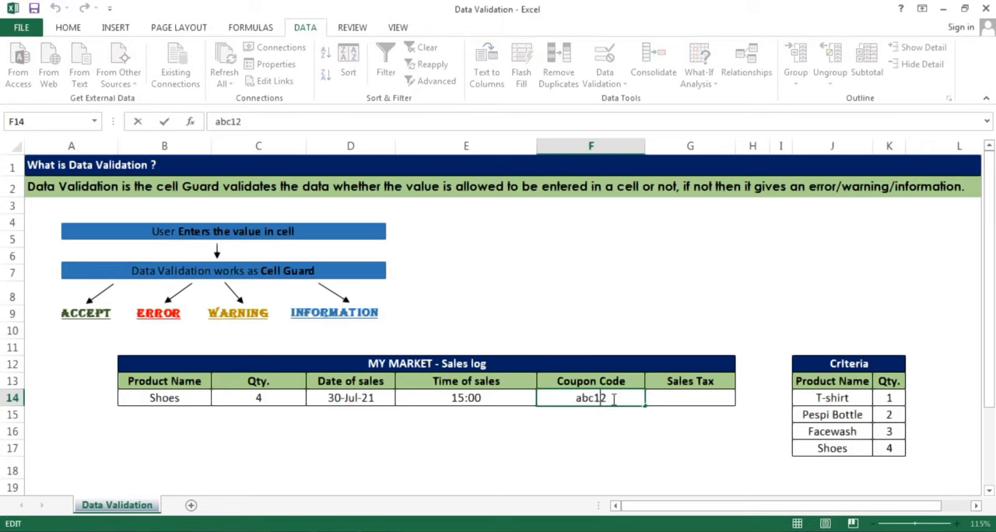
type("587")
key("Return")
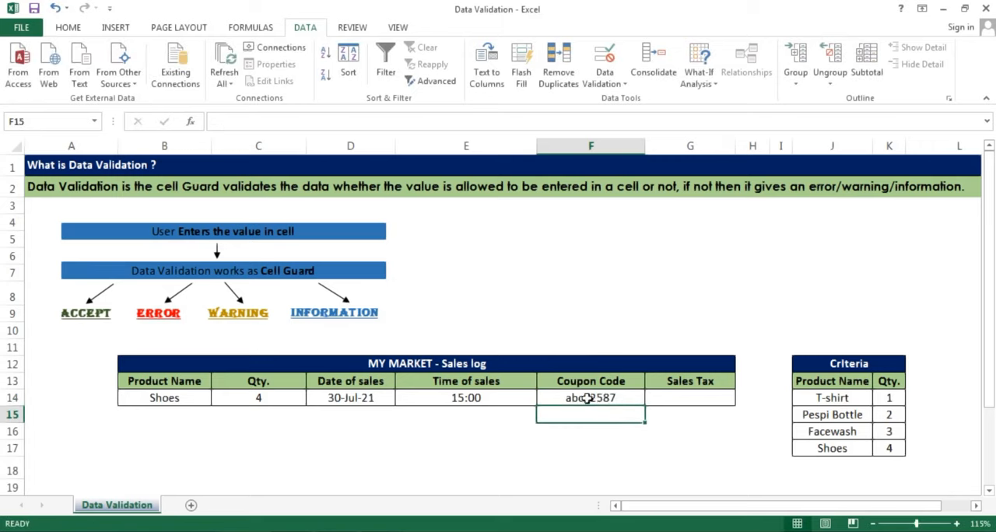
Try to shorten the coupon code in F14 to ab1
double_click(615, 398)
left_click_drag(616, 399, 589, 398)
key("BackSpace")
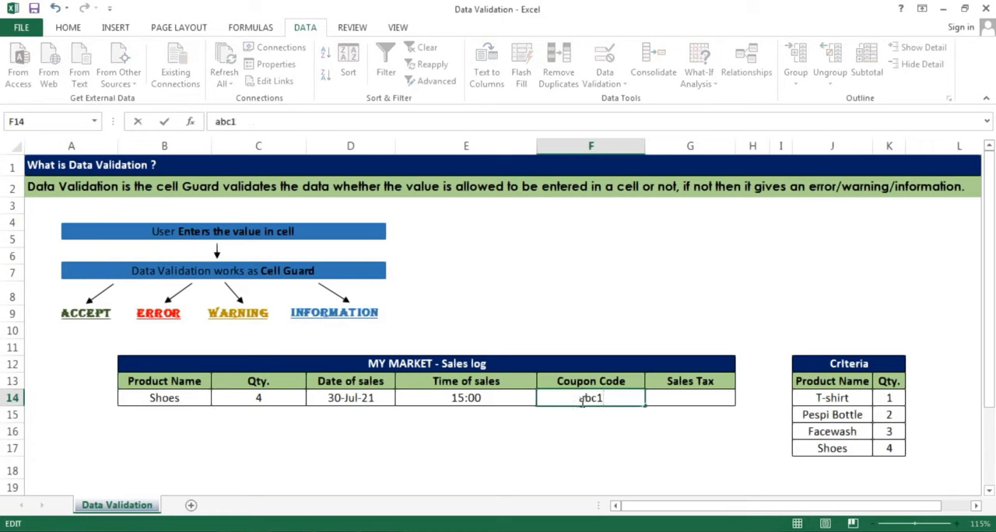
key("BackSpace")
key("BackSpace")
type("12")
key("BackSpace")
key("Return")
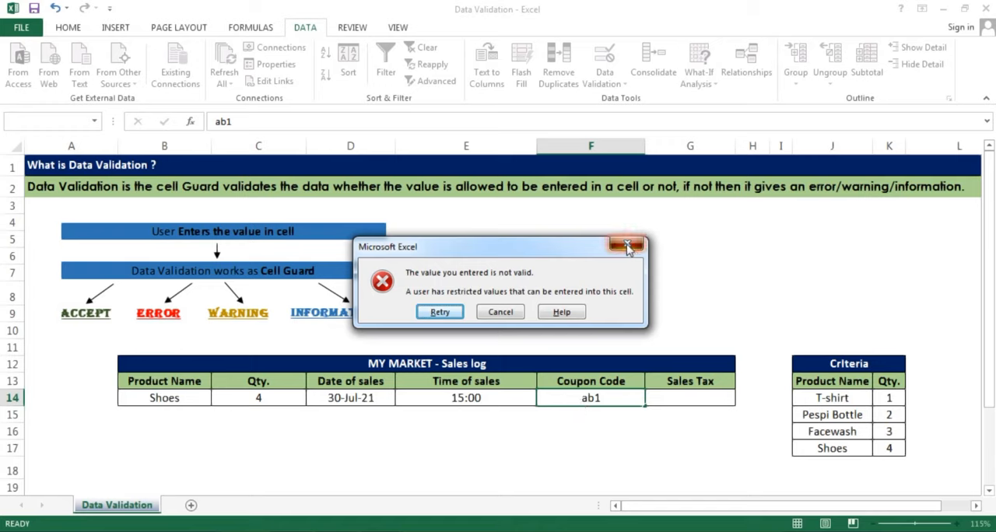
left_click(630, 243)
Set the data validation for the Sales Tax cell G14 to allow Custom criteria
left_click(660, 400)
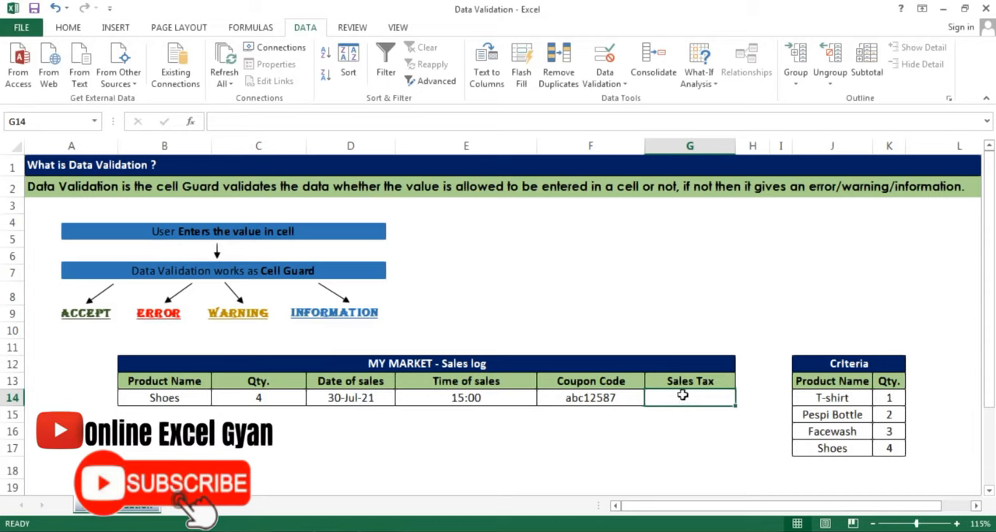
left_click(603, 84)
left_click(612, 100)
left_click(663, 234)
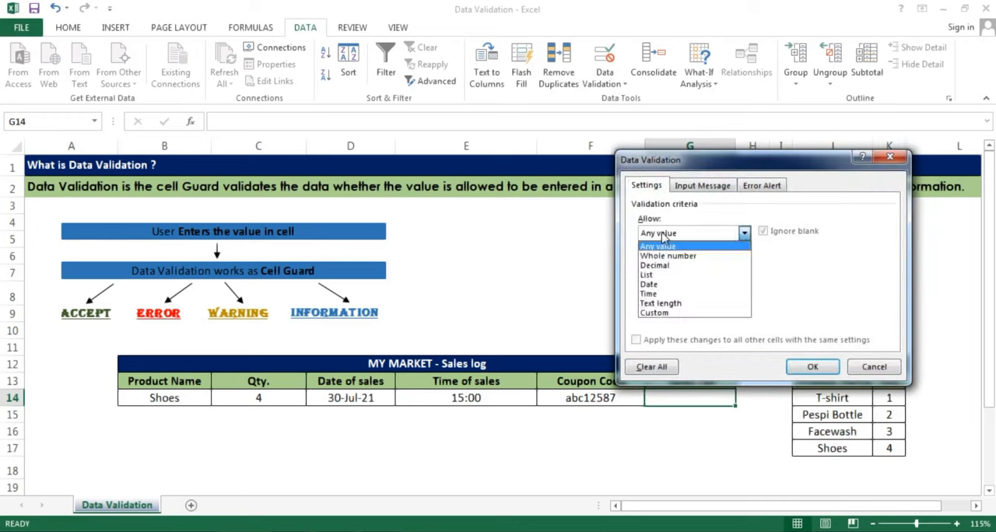
left_click(653, 319)
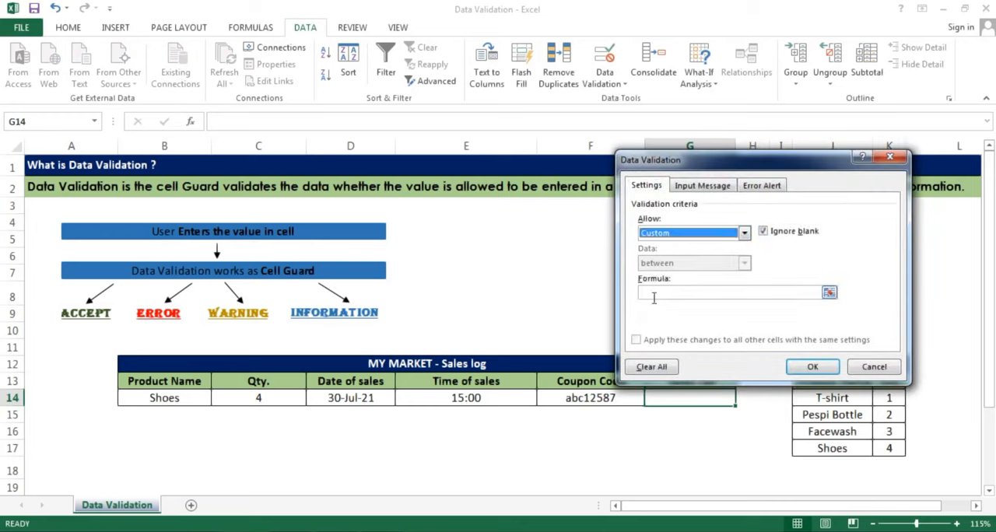
left_click_drag(702, 165, 723, 109)
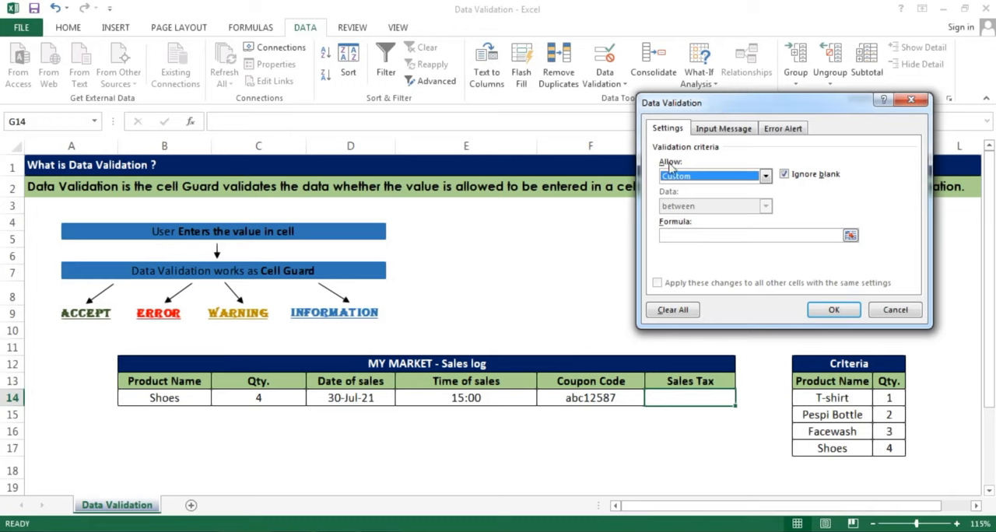
left_click(704, 234)
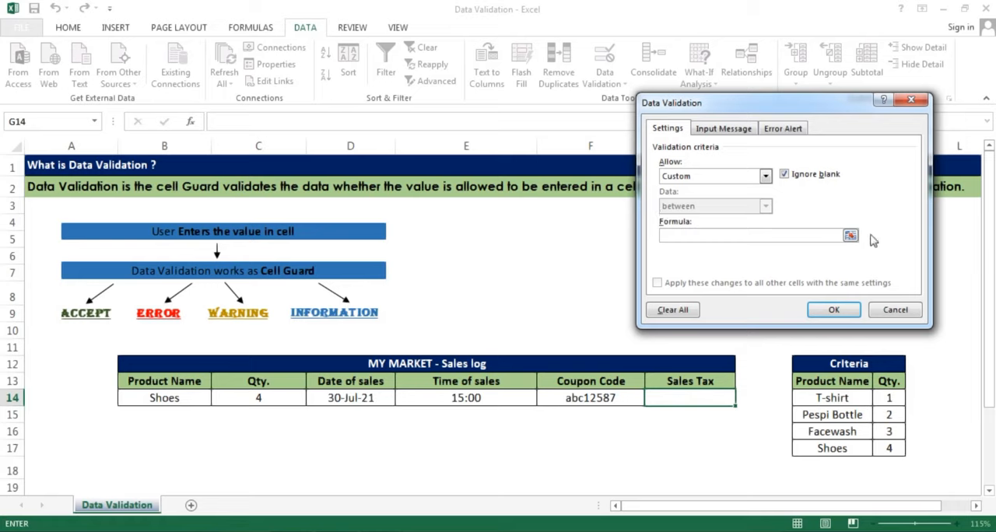
Use the formula =C14>2 as the custom validation condition and apply the rule to G14
left_click(850, 236)
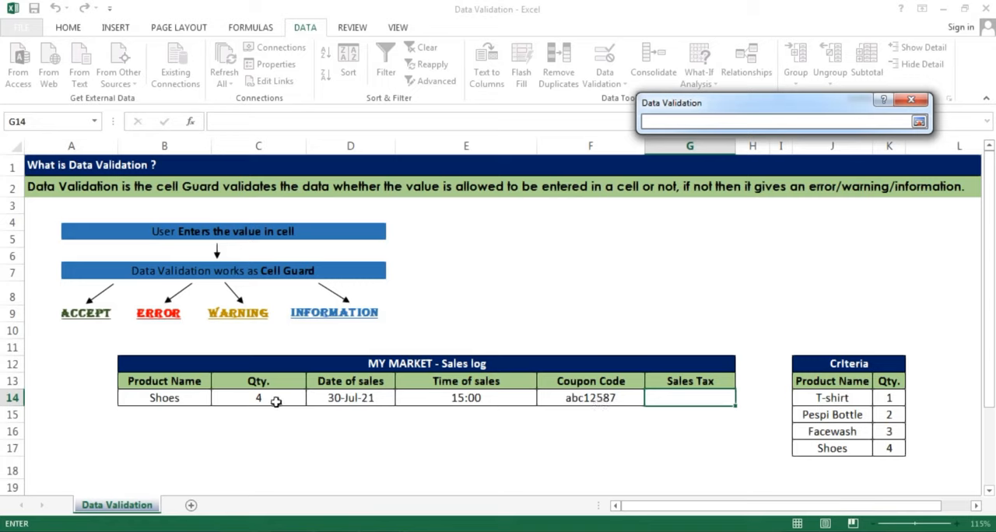
left_click(275, 401)
type(">2")
left_click(920, 123)
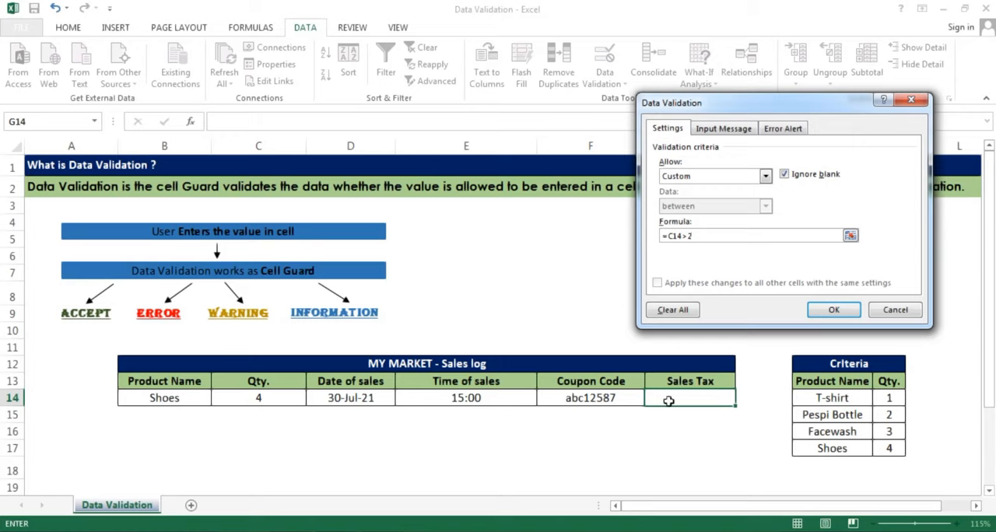
left_click(830, 311)
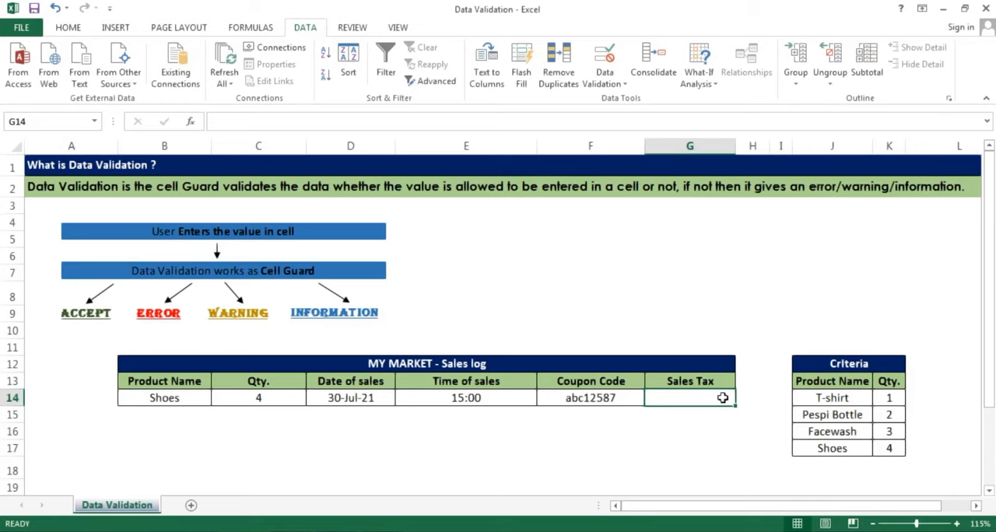
Enter a sales tax of 5% in G14 and change the quantity in C14 to 1
type("5%")
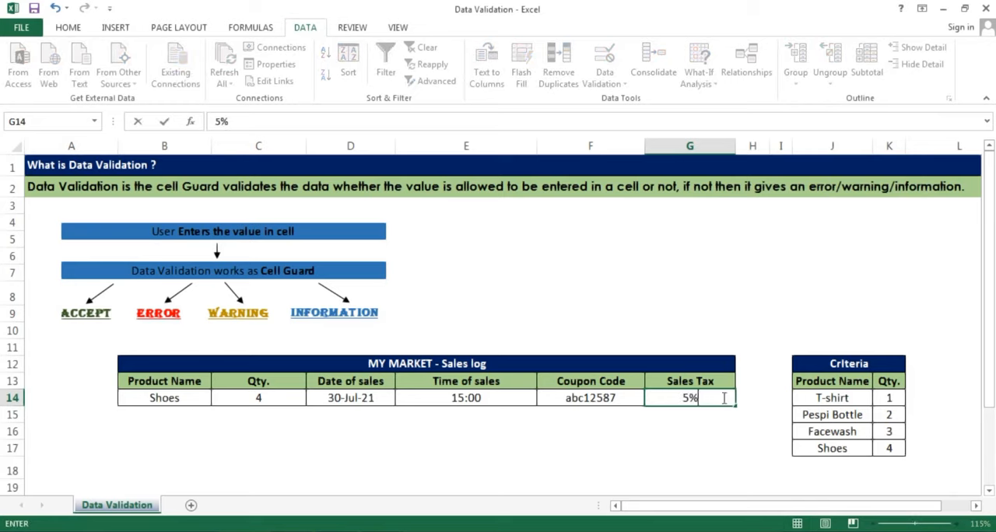
key("Return")
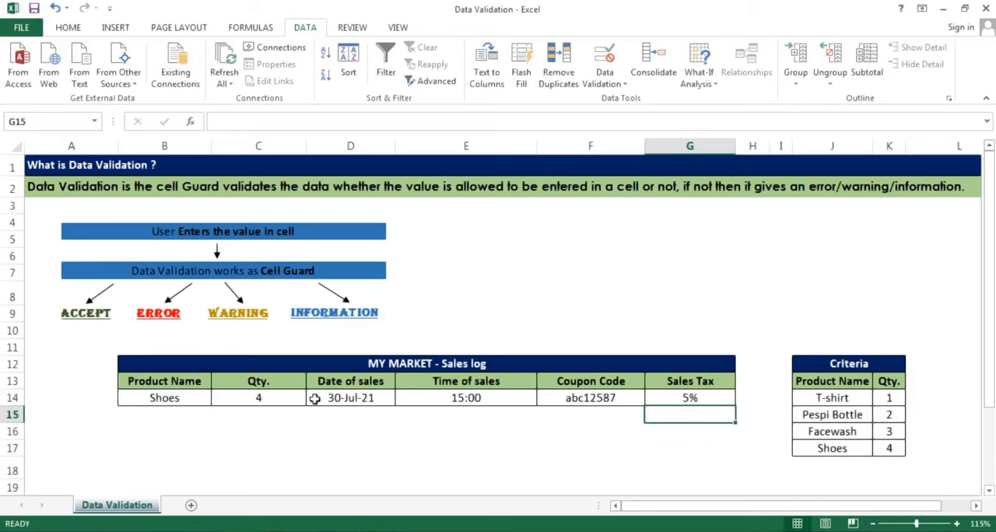
left_click(282, 398)
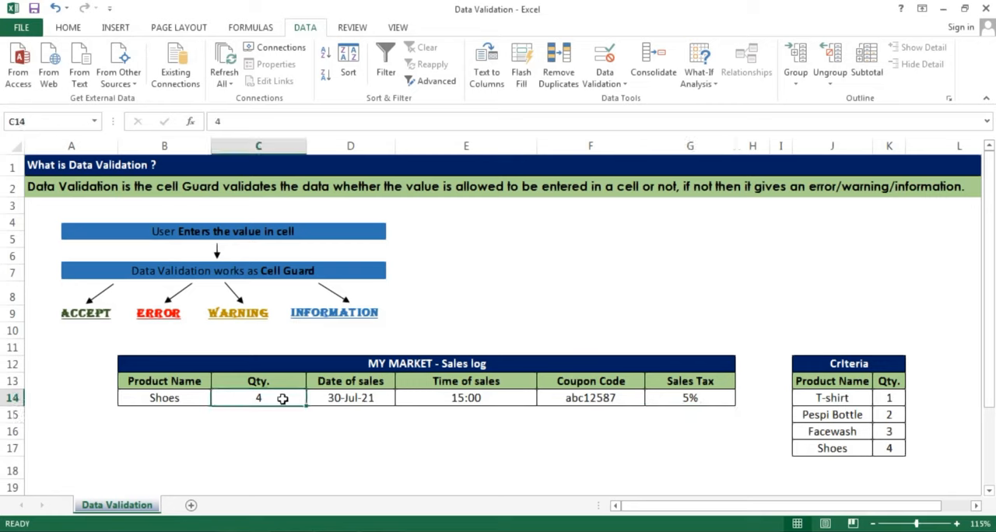
type("1")
key("Return")
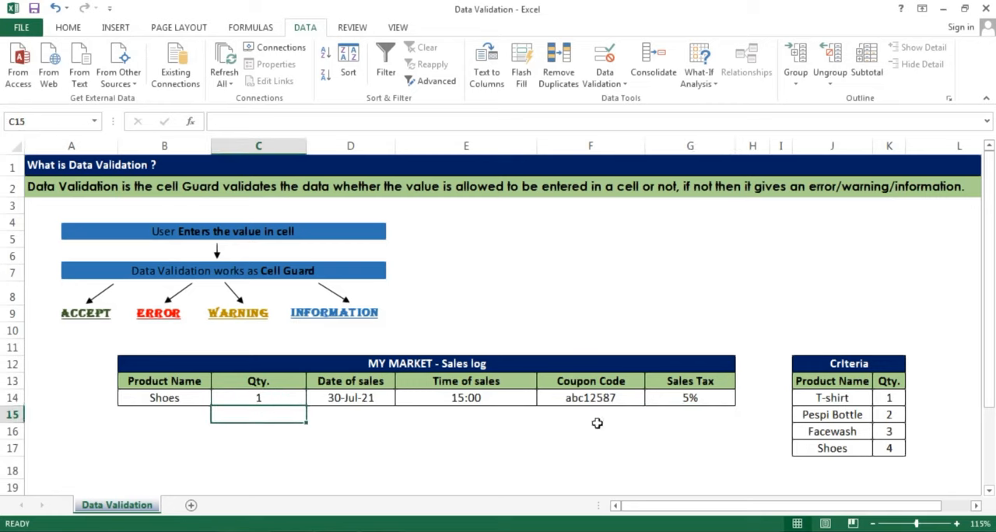
Try to enter a sales tax of 4% in G14
left_click(688, 394)
type("4")
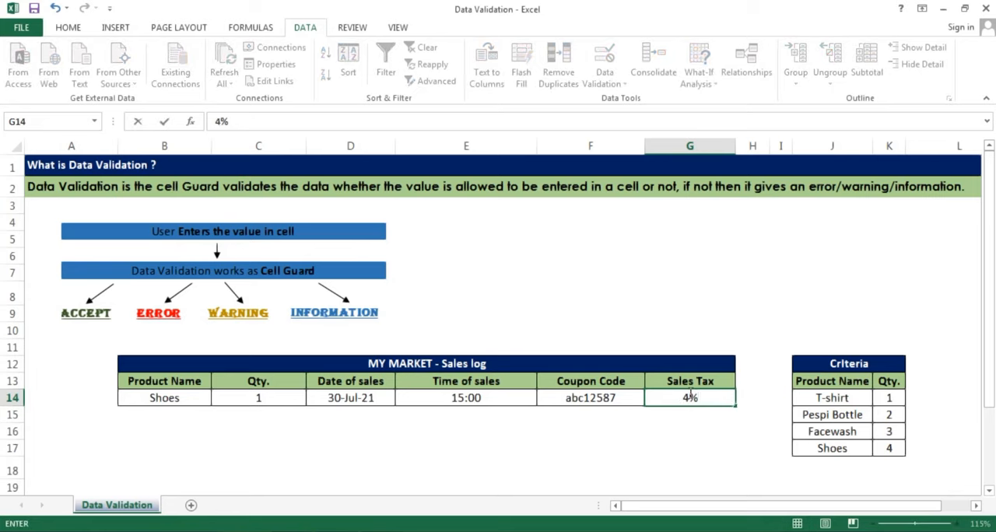
key("Return")
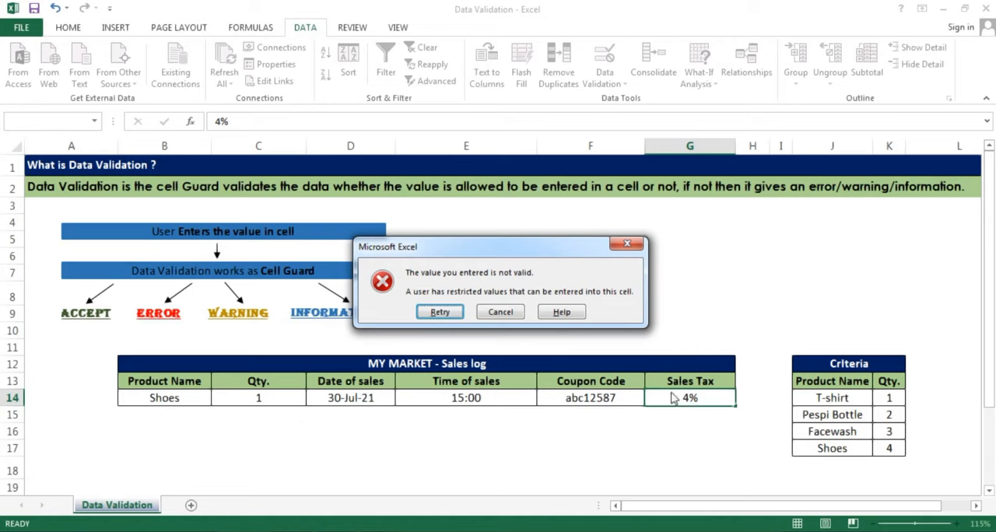
left_click(630, 246)
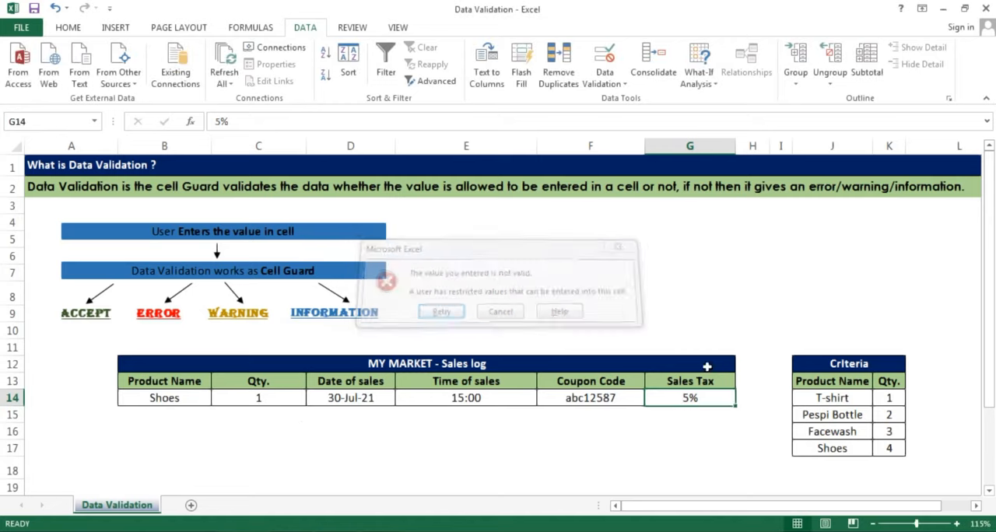
Review the available validation criteria types for G14 without changing its rule
left_click(604, 82)
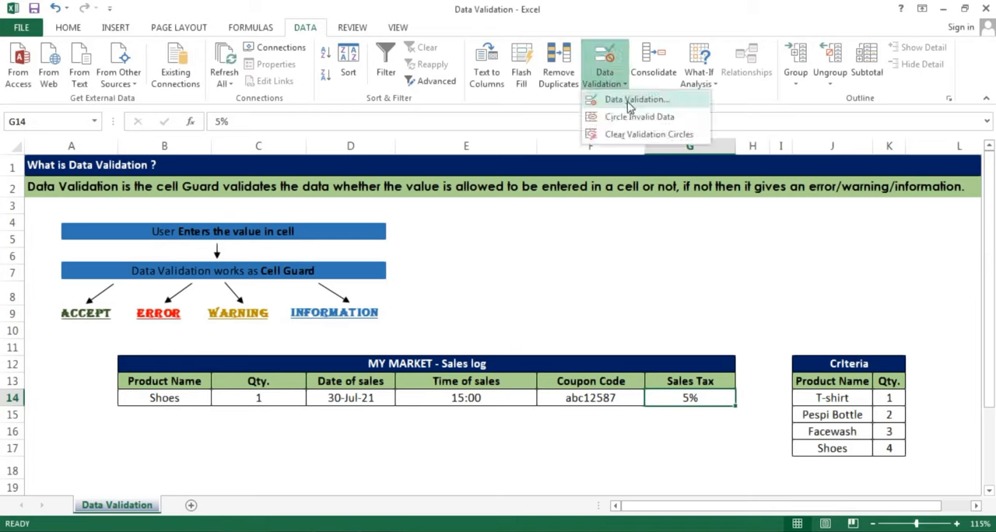
left_click(689, 99)
left_click(688, 176)
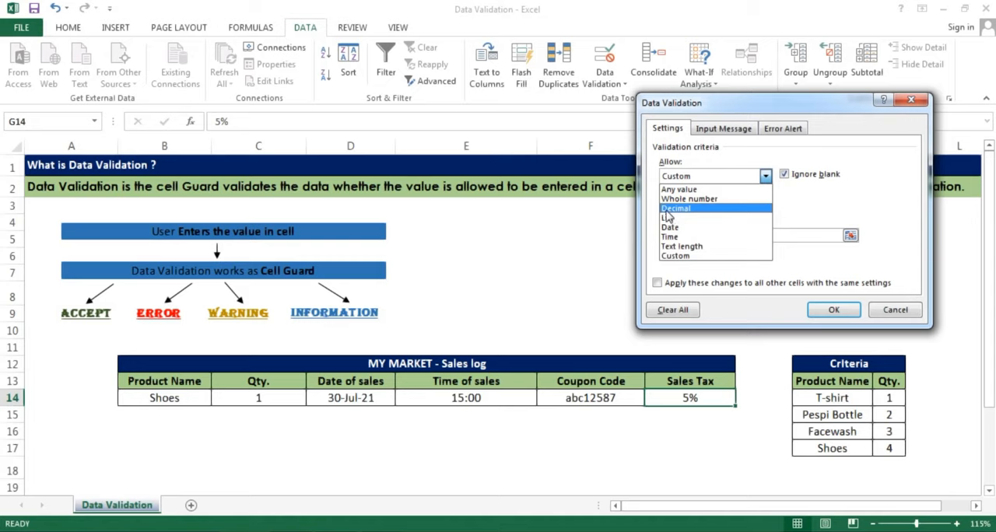
left_click(805, 207)
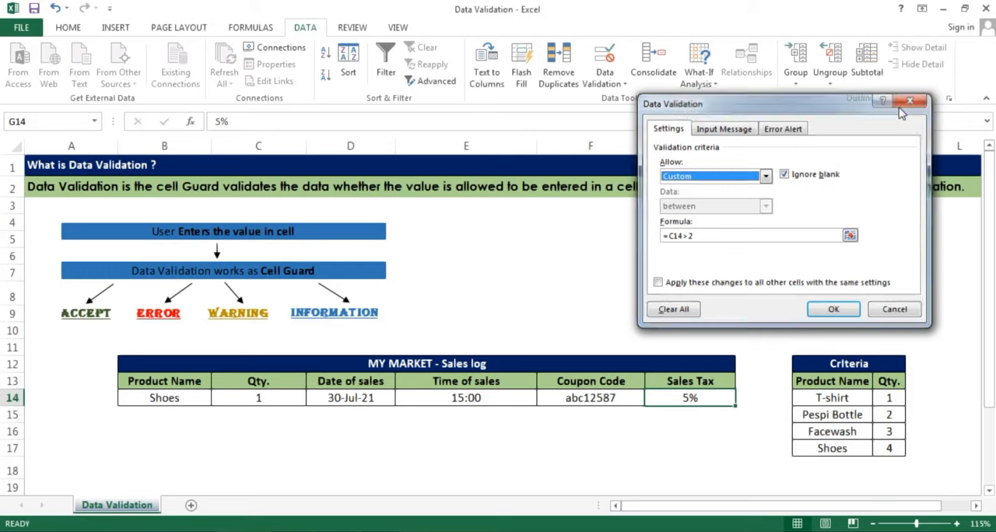
left_click(908, 102)
Give the validation of the Product Name cell B14 an input message titled Hint
left_click(150, 401)
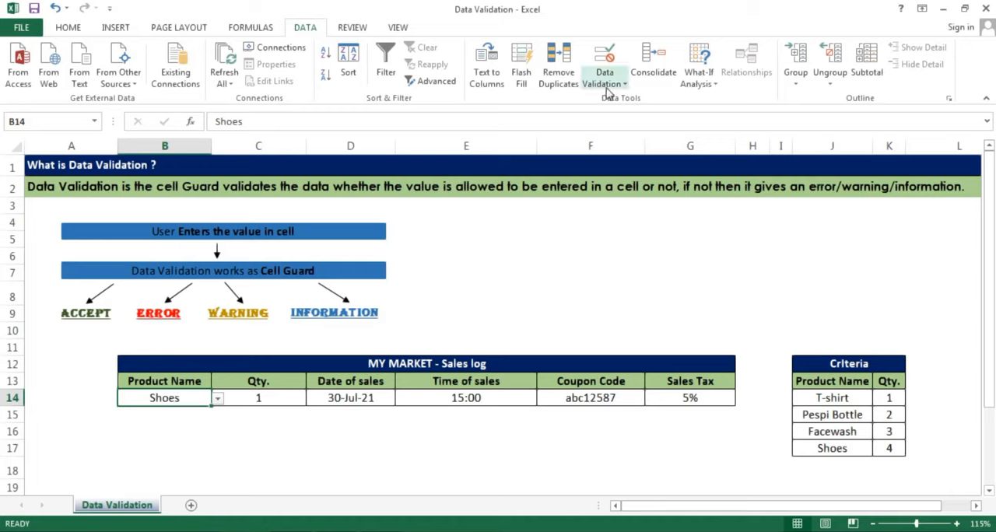
left_click(605, 81)
left_click(622, 101)
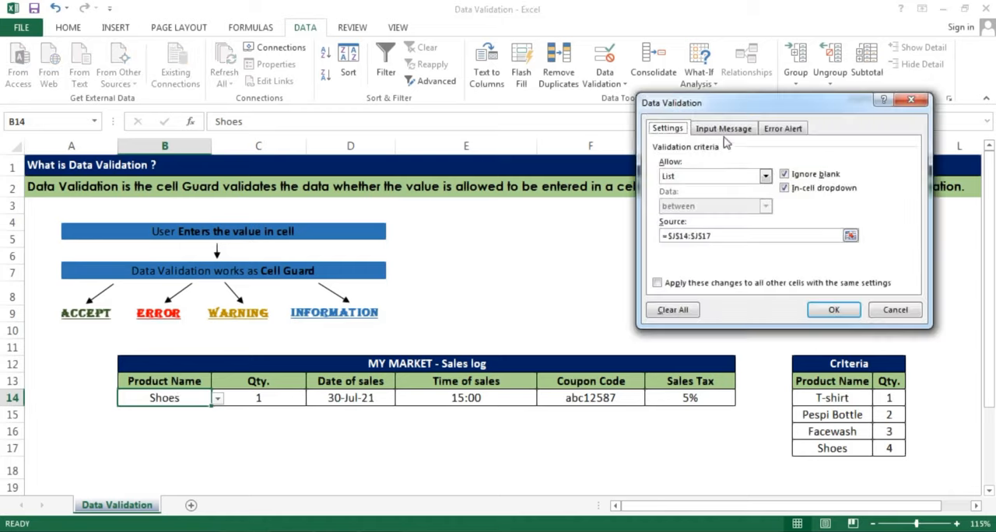
left_click(724, 129)
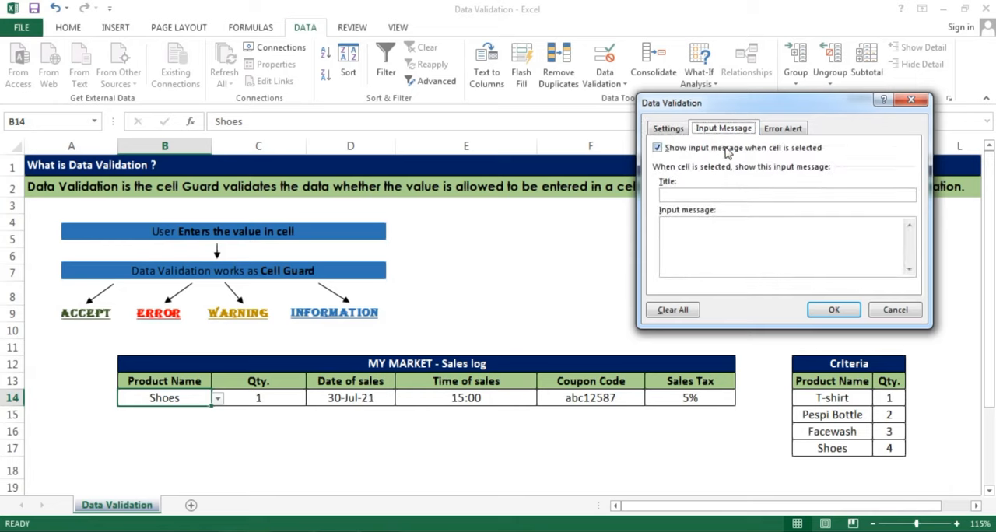
left_click(706, 194)
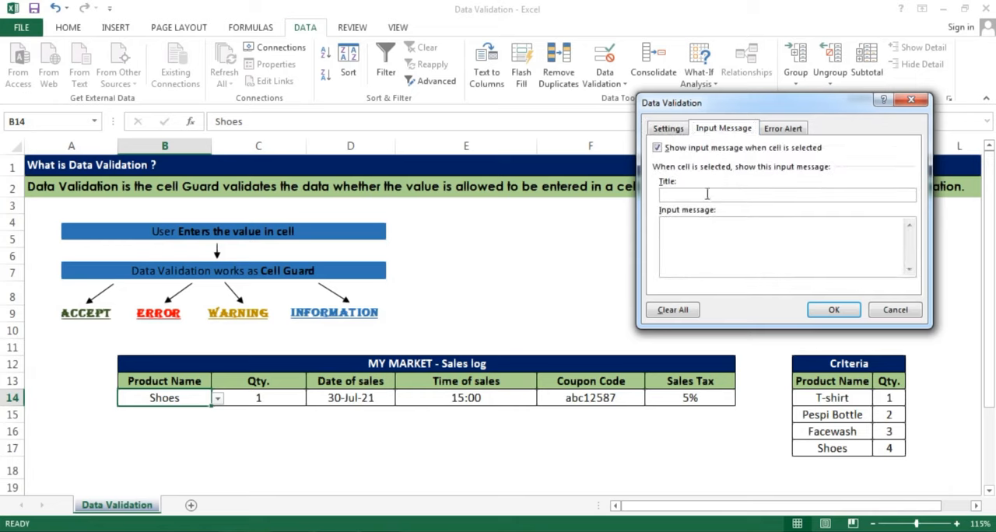
type("Plea")
key("BackSpace")
key("BackSpace")
key("BackSpace")
key("BackSpace")
type("Hint")
Set the input message text to "Please select the valid product name" and apply it to B14
left_click(692, 245)
type("Please select the valid ")
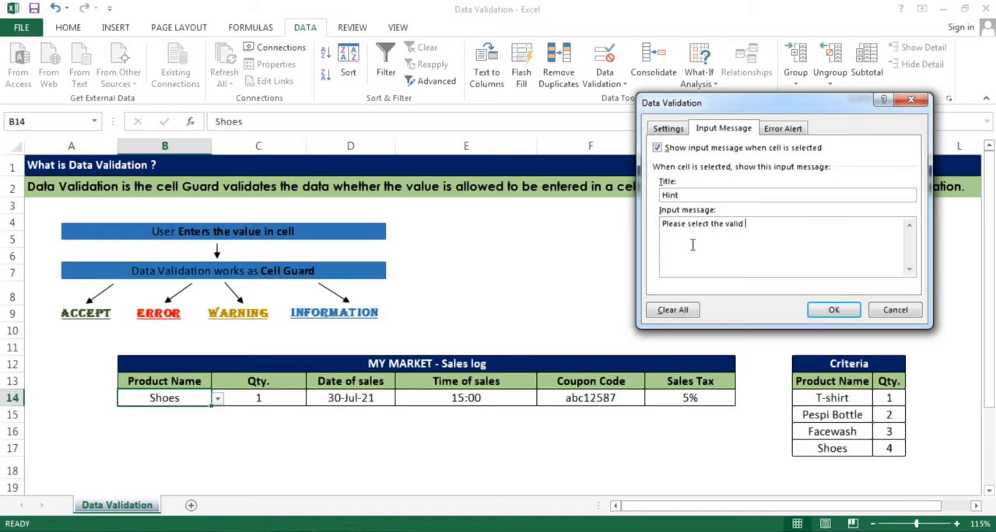
type("product name")
left_click(832, 310)
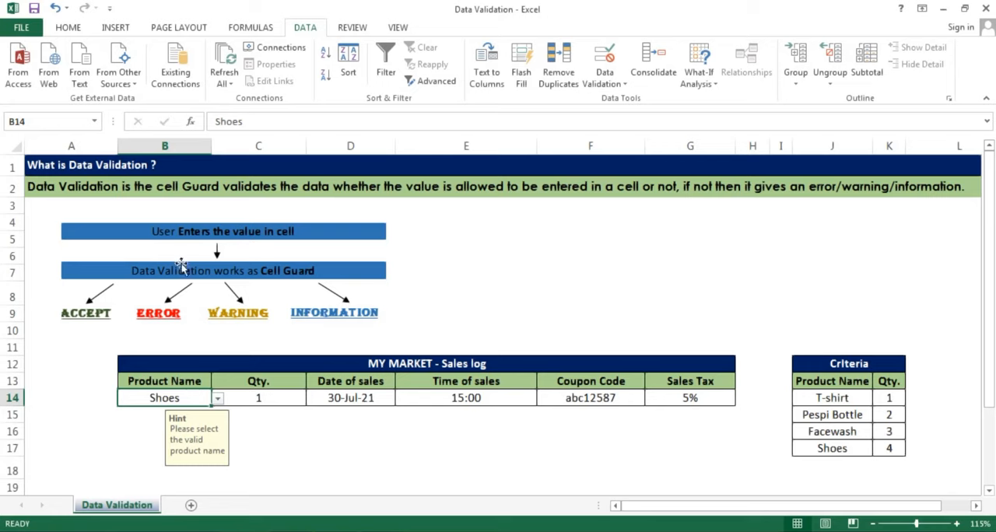
left_click(605, 82)
left_click(622, 101)
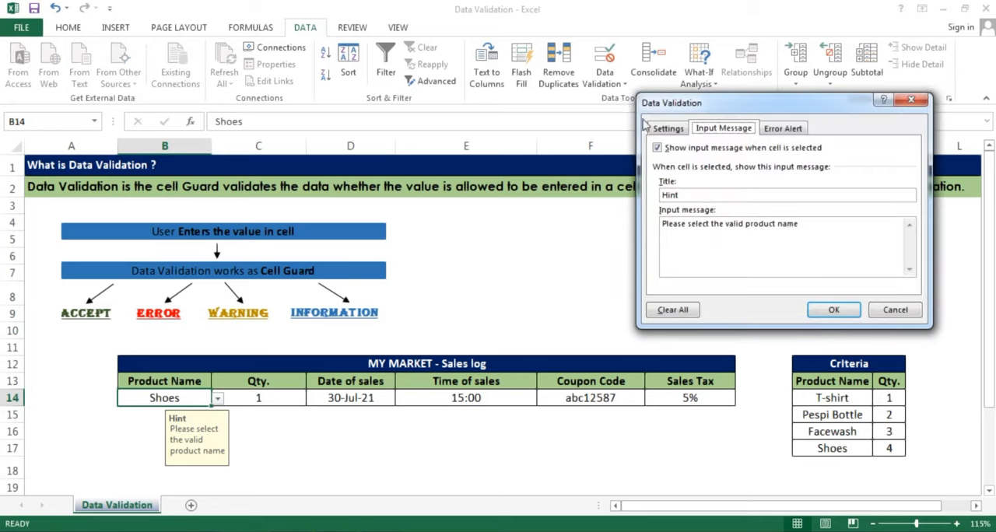
left_click(908, 102)
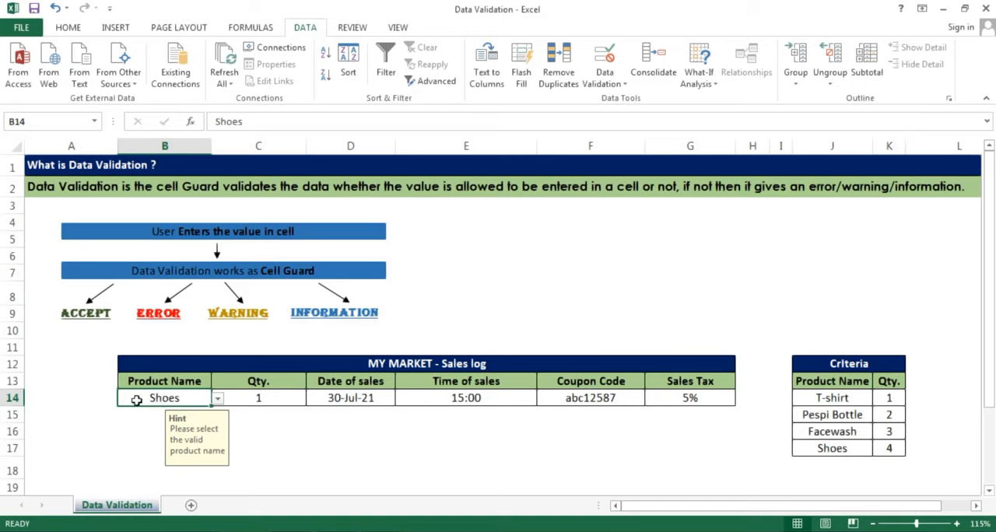
Set the error alert style of B14's data validation to Warning
left_click(604, 82)
left_click(622, 103)
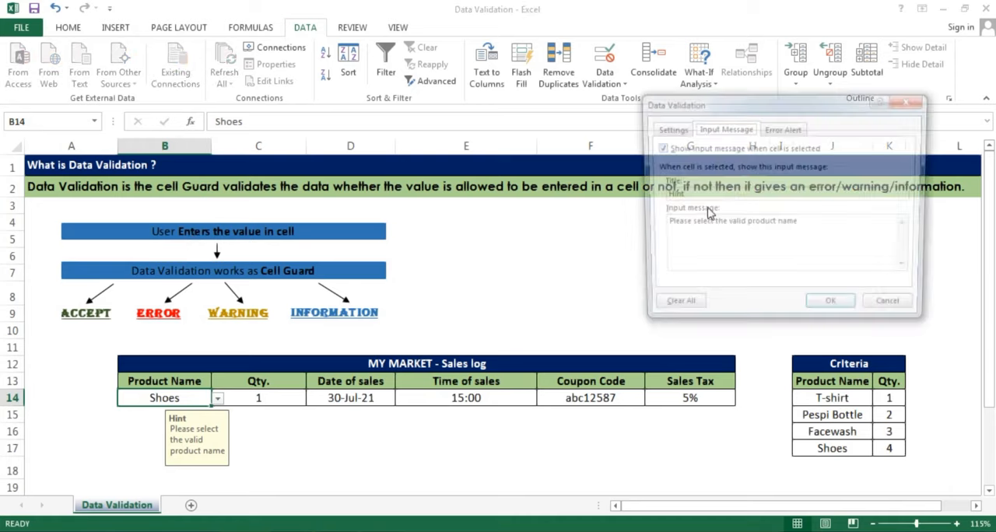
left_click(780, 131)
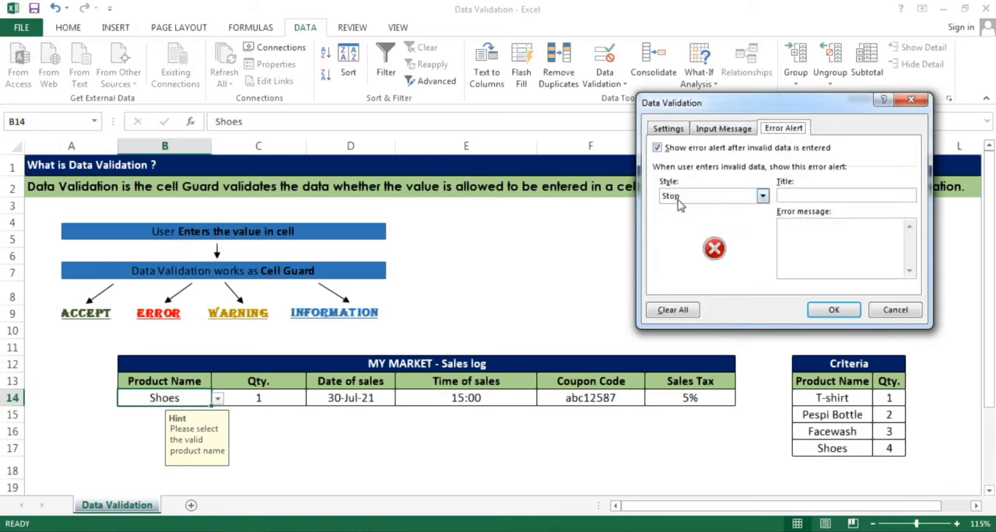
left_click(677, 204)
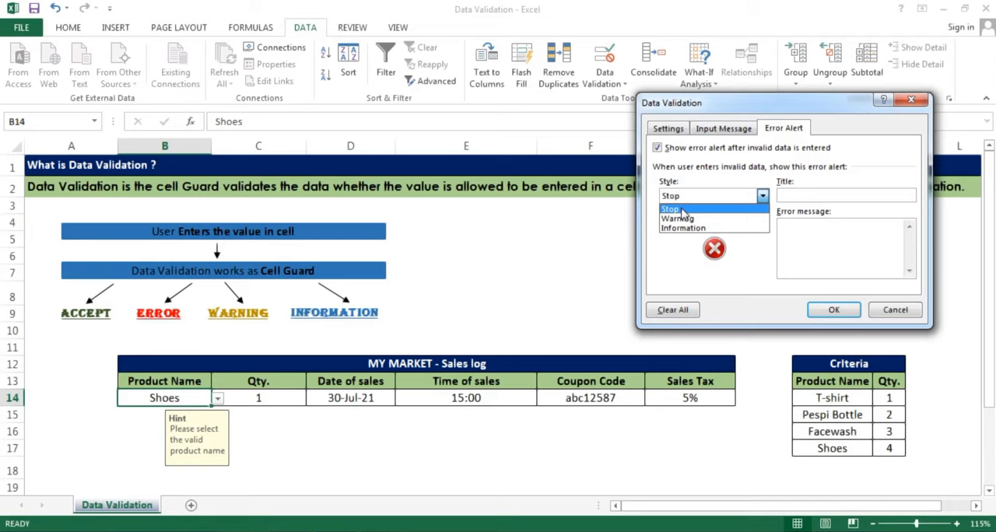
left_click(680, 208)
left_click(684, 199)
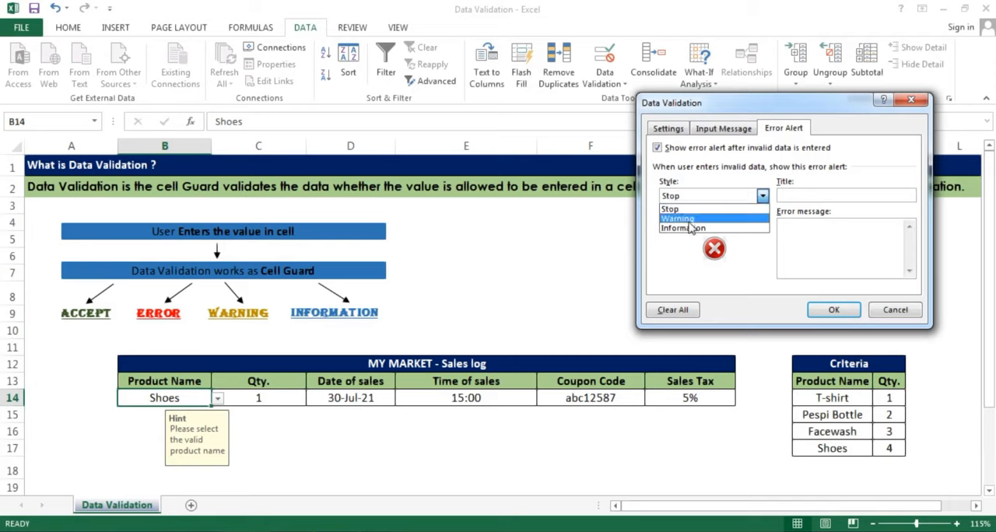
left_click(688, 220)
Title the error alert Message, set its error message to "Invalid Input", and apply it to B14
left_click(803, 196)
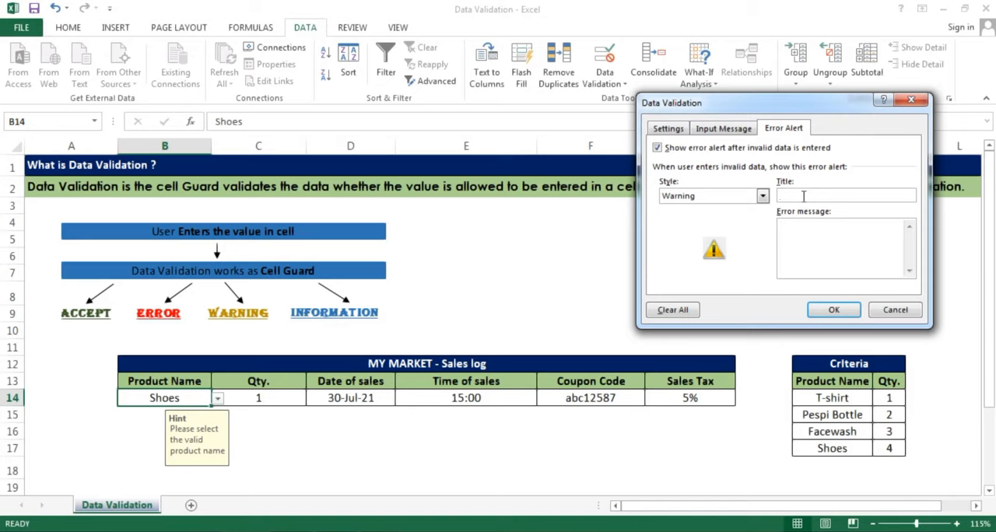
type("Message")
left_click(803, 234)
type("Invid")
key("BackSpace")
key("BackSpace")
type("alid Input")
left_click(830, 310)
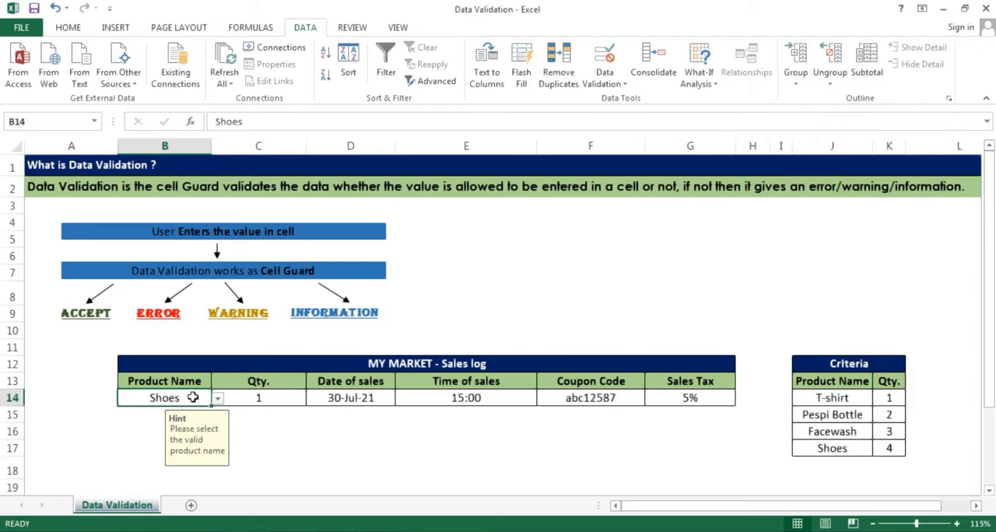
Test the warning alert by entering "Tie" as the product name in B14 and choosing to continue with the invalid value
type("Tie")
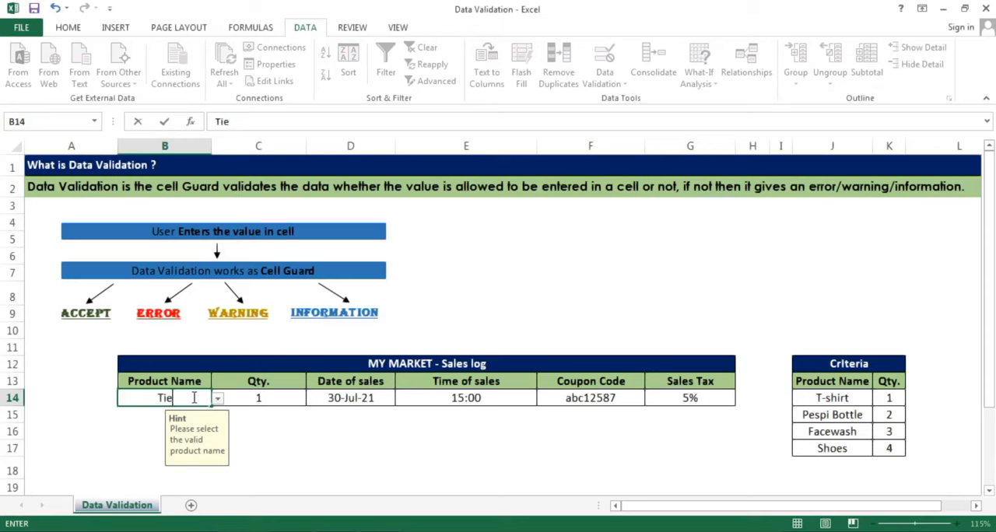
key("Escape")
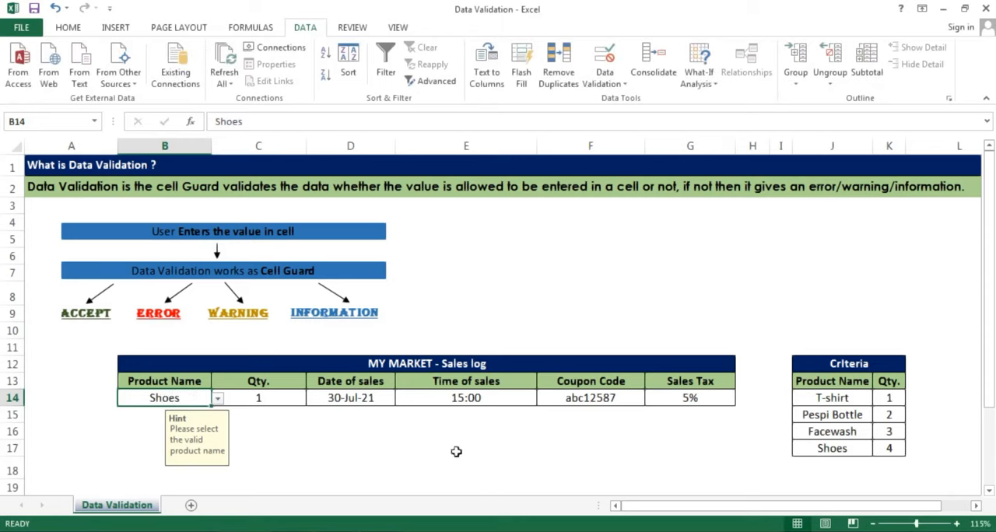
type("Tie")
key("Return")
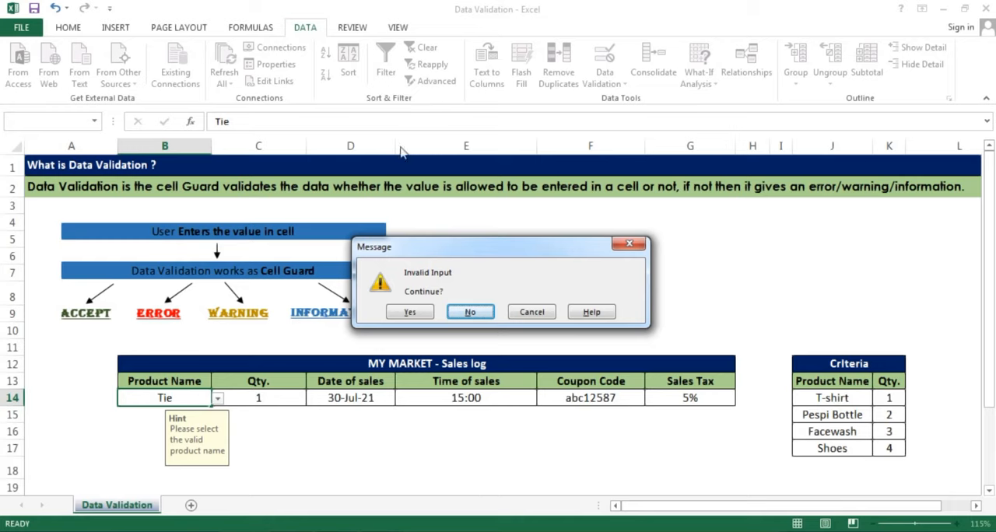
left_click(409, 313)
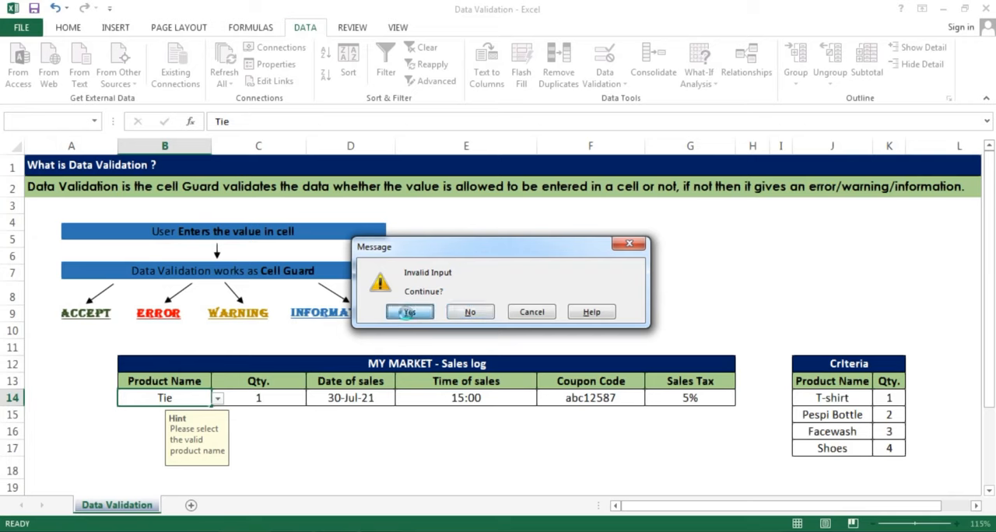
Change the error alert style of B14's data validation to Information and apply it
left_click(186, 397)
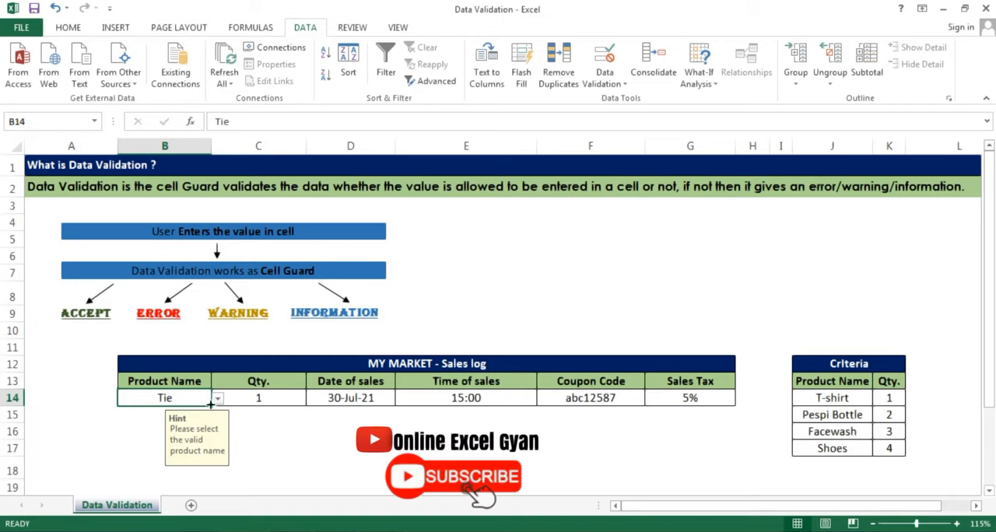
left_click(604, 78)
left_click(663, 98)
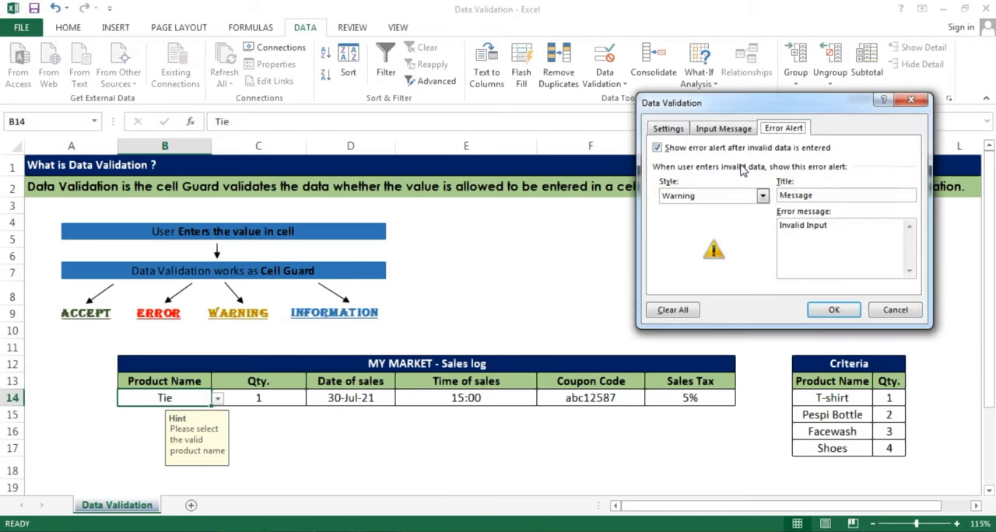
left_click(711, 196)
left_click(685, 229)
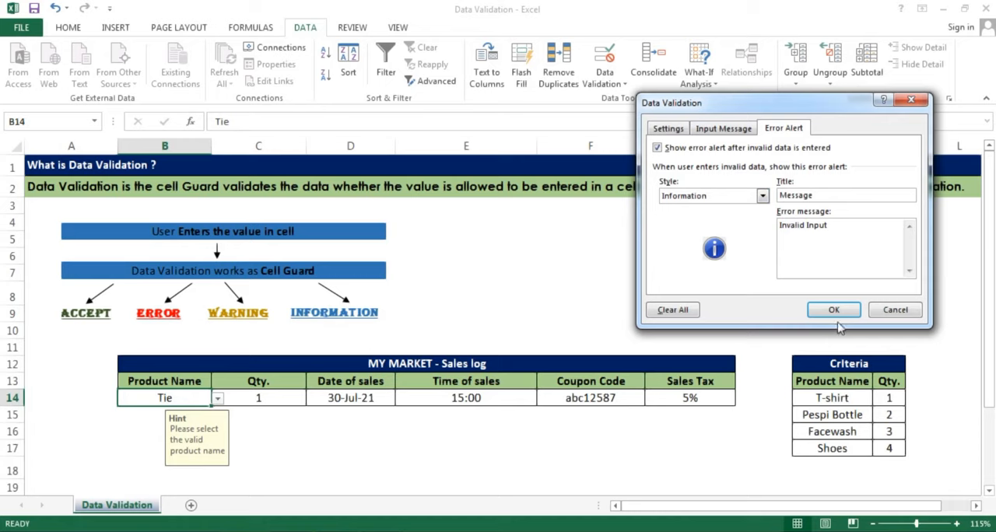
left_click(834, 311)
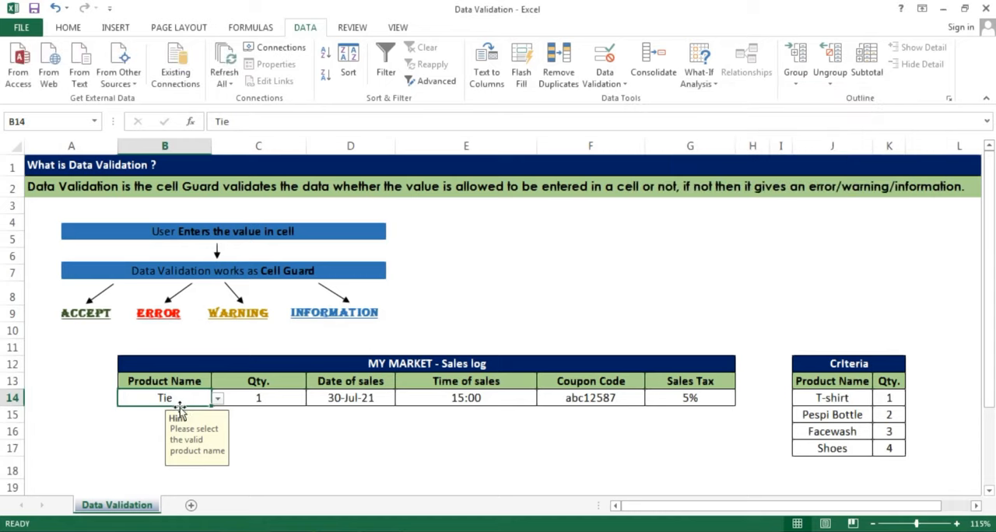
Replace the product name in B14 with "Comb" and accept the information alert
key("BackSpace")
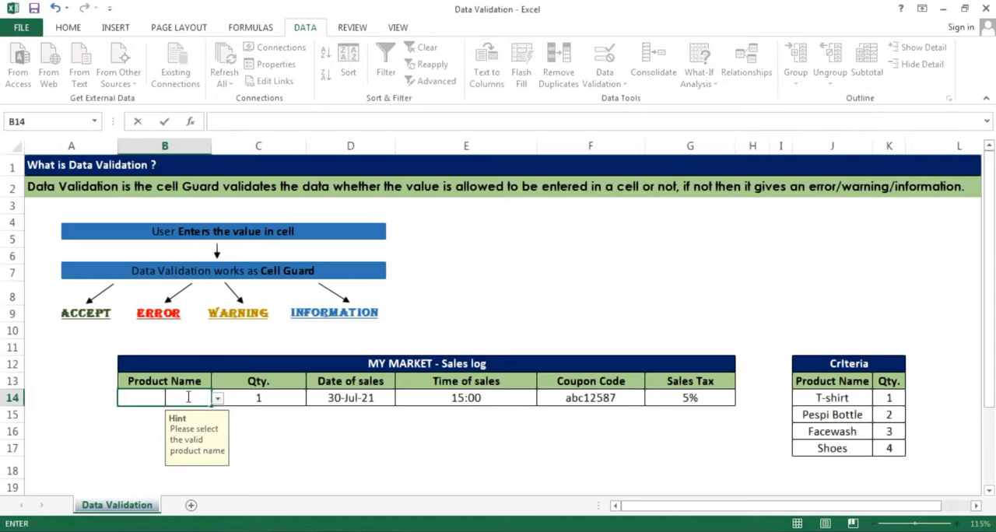
type("Comb")
key("Return")
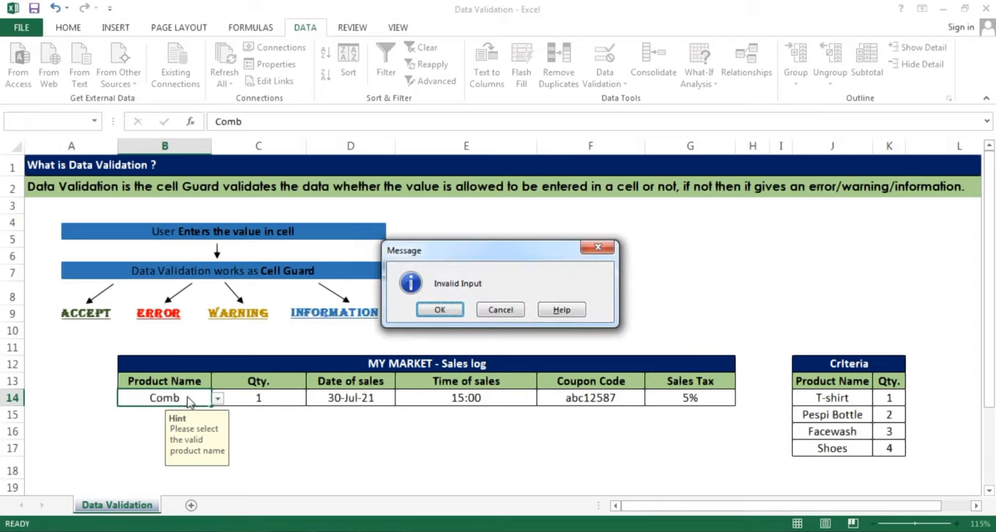
left_click_drag(421, 257, 402, 249)
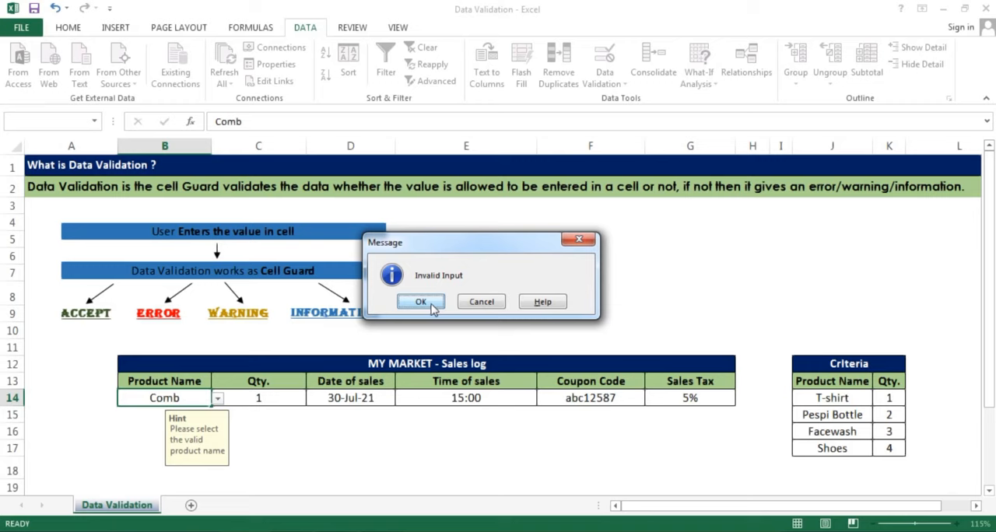
left_click(420, 301)
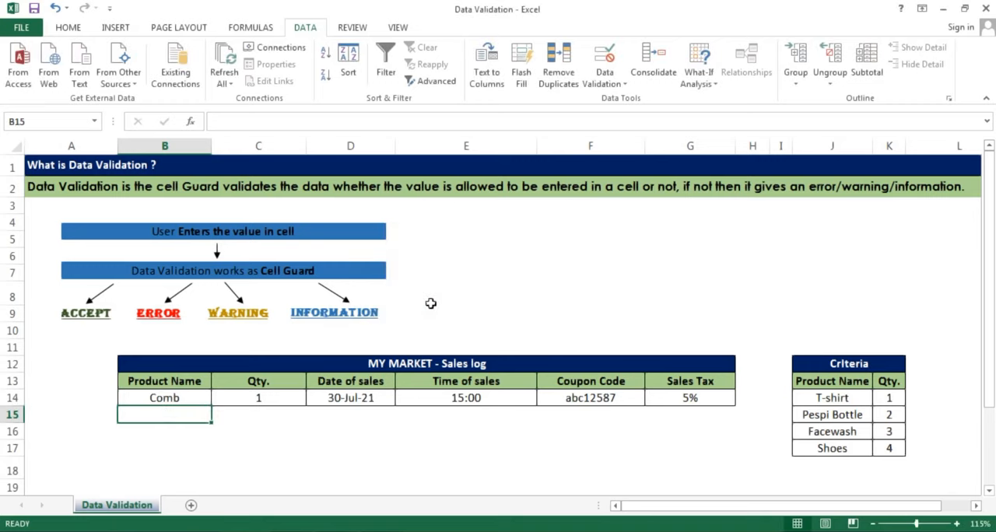
Review the available validation criteria types in the data validation settings of B15, and close them without changes
left_click(604, 80)
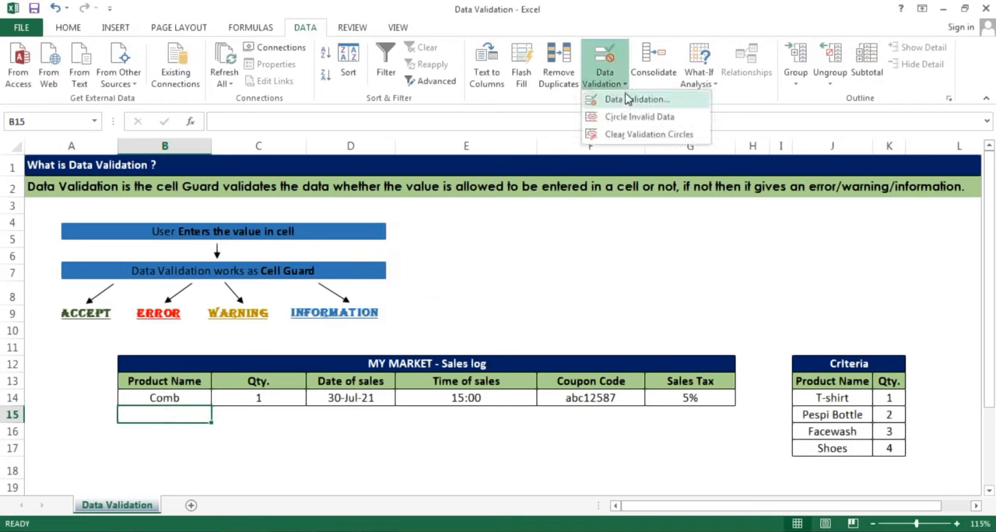
left_click(630, 101)
left_click(670, 131)
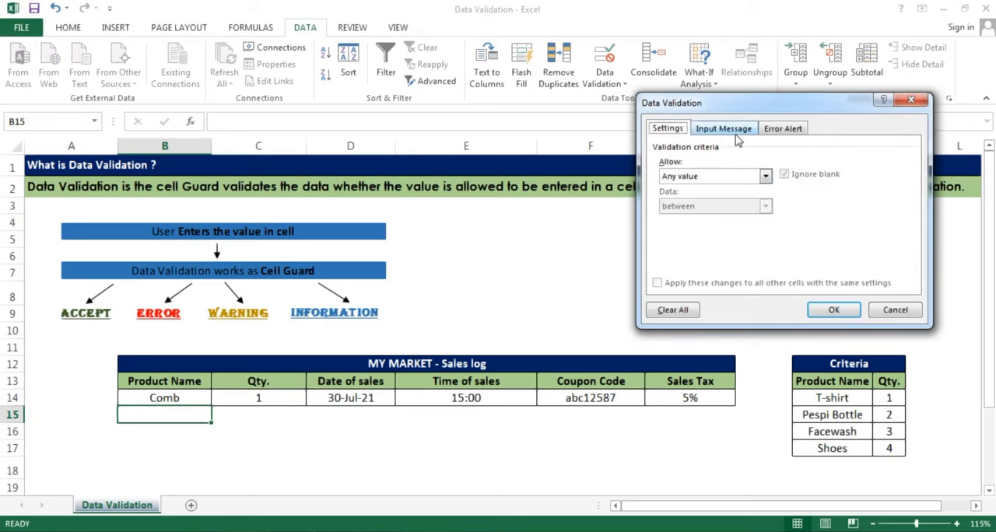
left_click(684, 177)
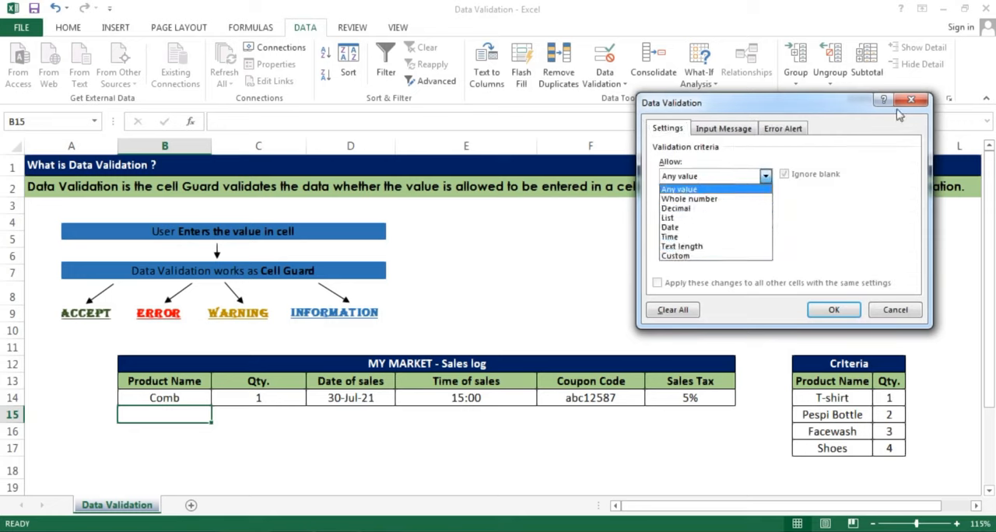
left_click(916, 103)
left_click(917, 103)
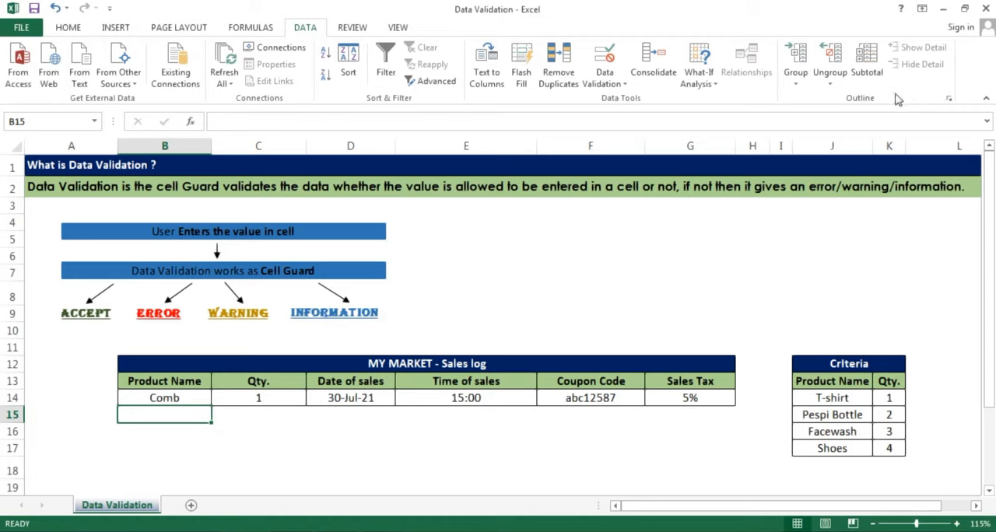
left_click_drag(430, 363, 414, 394)
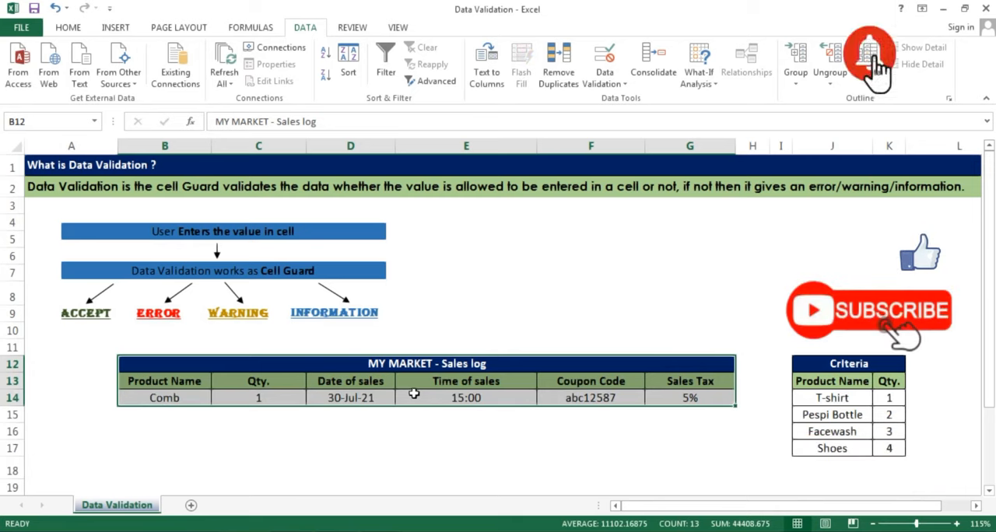
left_click(161, 396)
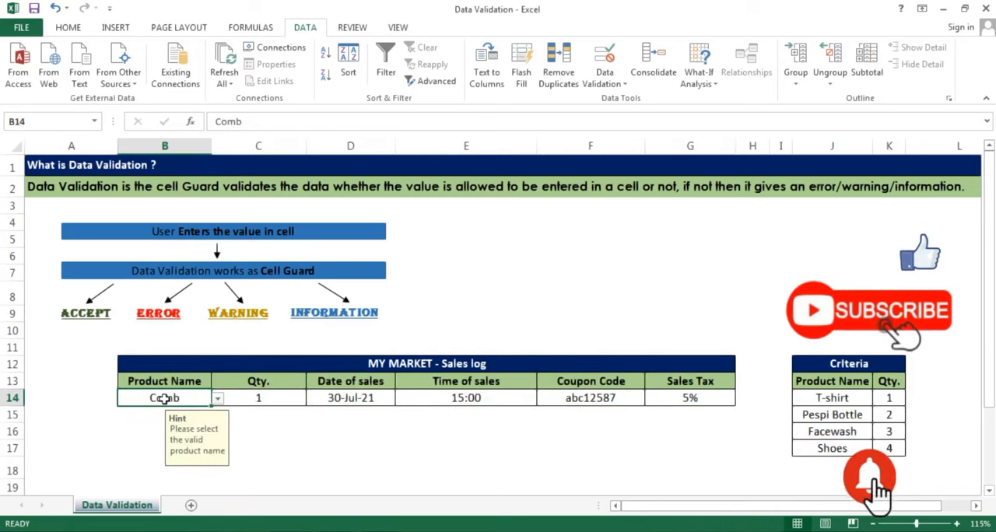